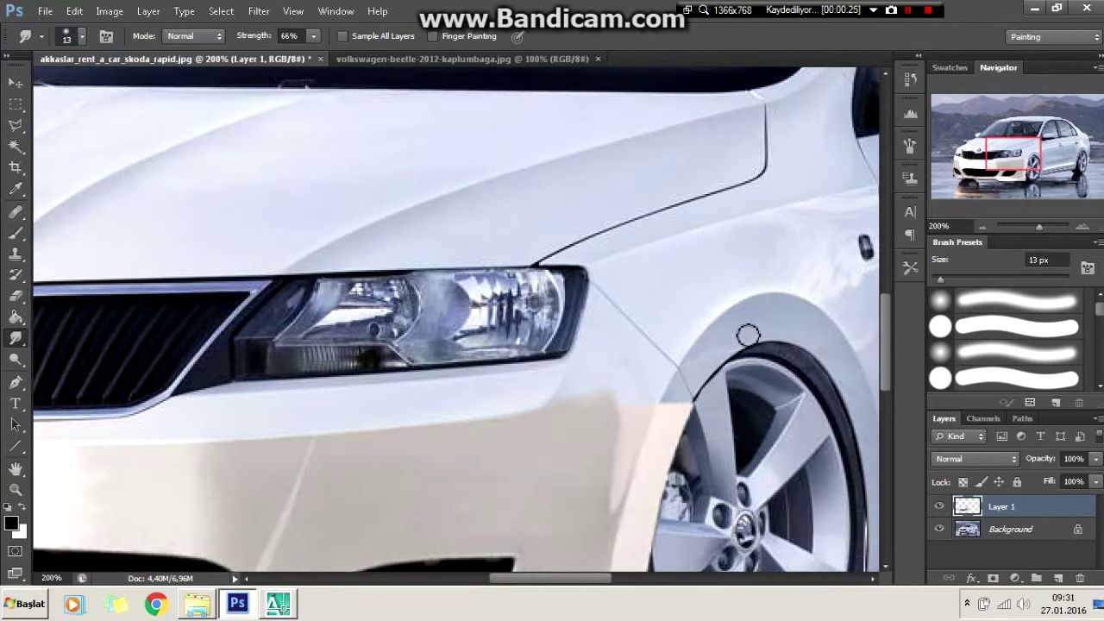
# - Erase the beige overlay spilling past the front wheel arch onto the tyre on Layer 1
pyautogui.moveTo(678, 409); pyautogui.dragTo(682, 449)
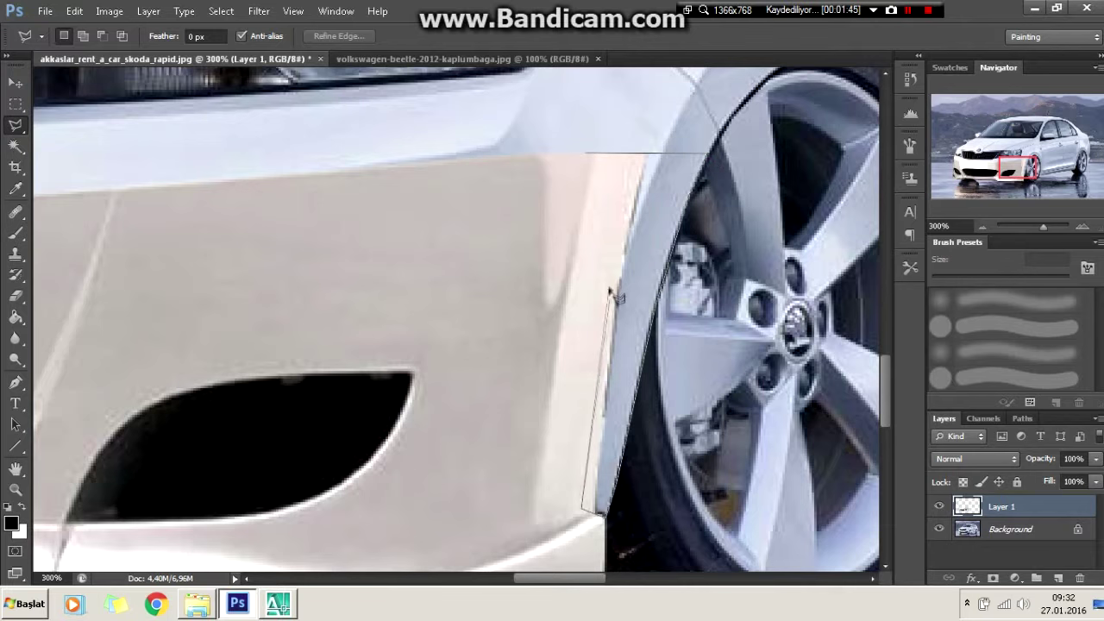
# - Smudge the beige bumper edge smooth along the wheel arch
pyautogui.click(590, 154)
pyautogui.rightClick(16, 338)
pyautogui.click(91, 366)
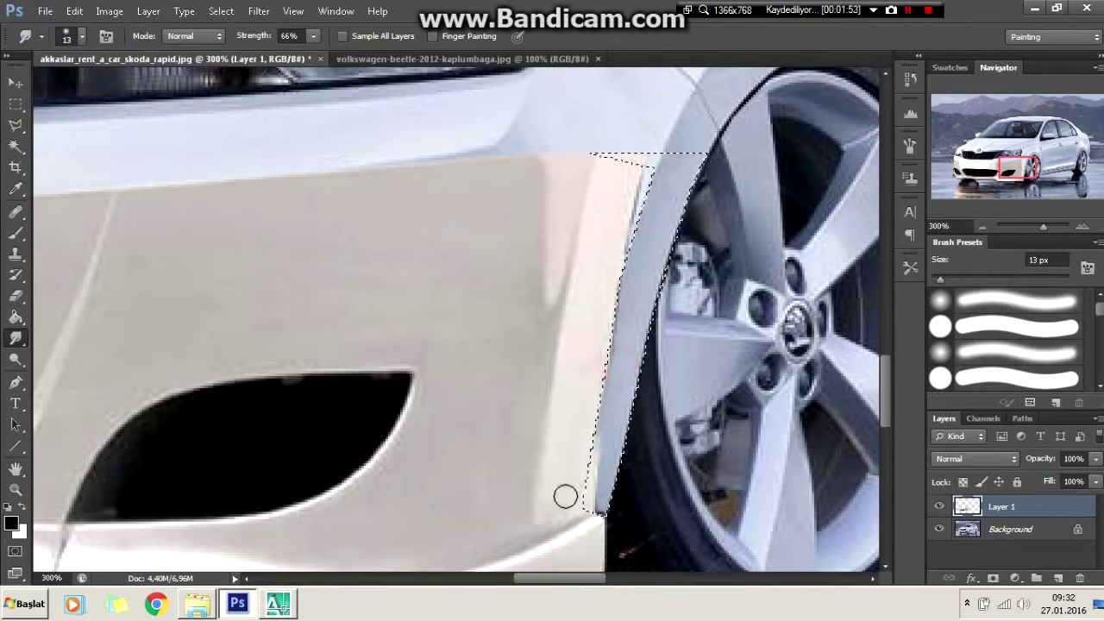
pyautogui.moveTo(565, 496); pyautogui.dragTo(656, 164)
# - Select the arch area with the Polygonal Lasso and smudge the shading inside it smooth
pyautogui.press('l')
pyautogui.hotkey('ctrl', 'd')
pyautogui.click(569, 155)
pyautogui.doubleClick(596, 418)
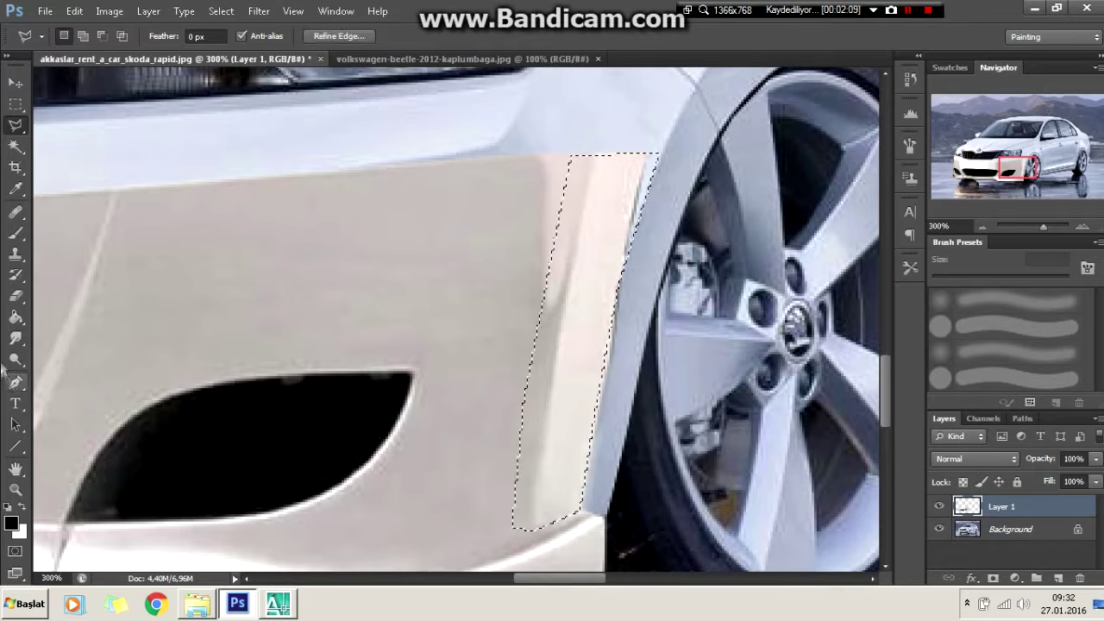
pyautogui.click(16, 338)
pyautogui.moveTo(615, 214)
pyautogui.mouseDown()
pyautogui.moveTo(566, 357)
pyautogui.moveTo(603, 169)
pyautogui.mouseUp()
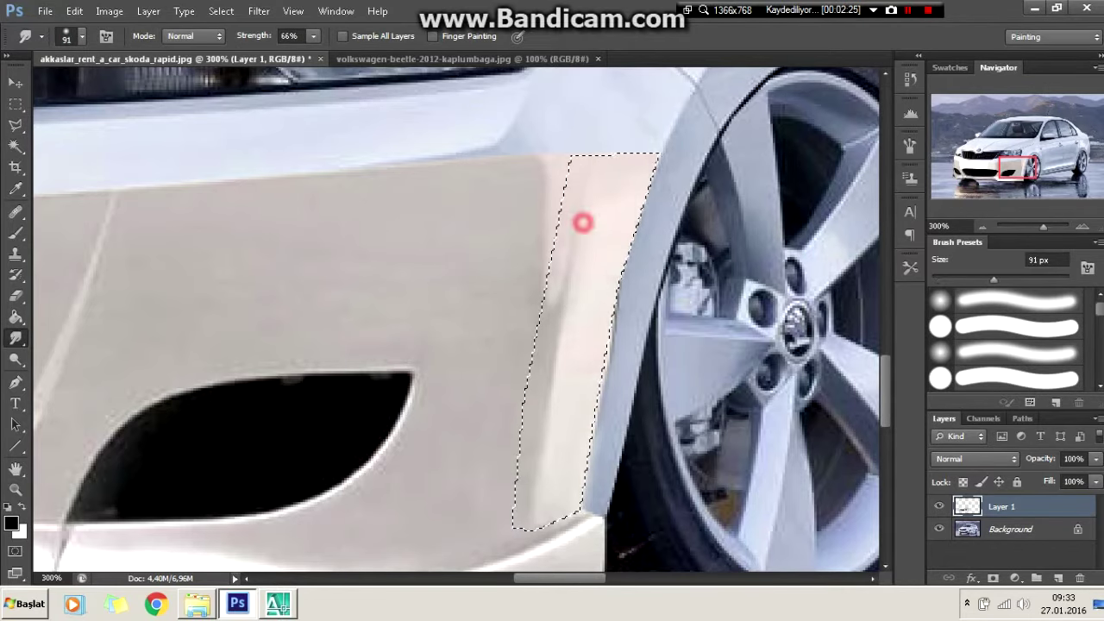
pyautogui.moveTo(583, 221); pyautogui.dragTo(457, 420)
# - Deselect and blur the arch edge, checking the whole car
pyautogui.hotkey('ctrl', 'd')
pyautogui.hotkey('shift', 'r')
pyautogui.click(71, 336)
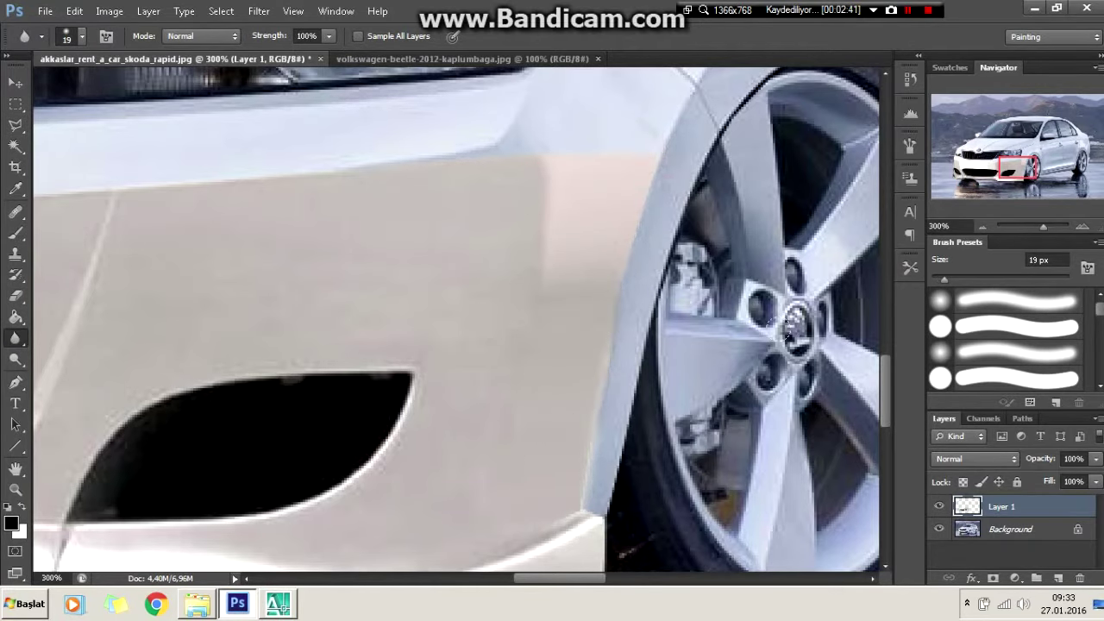
pyautogui.moveTo(537, 523); pyautogui.dragTo(715, 461)
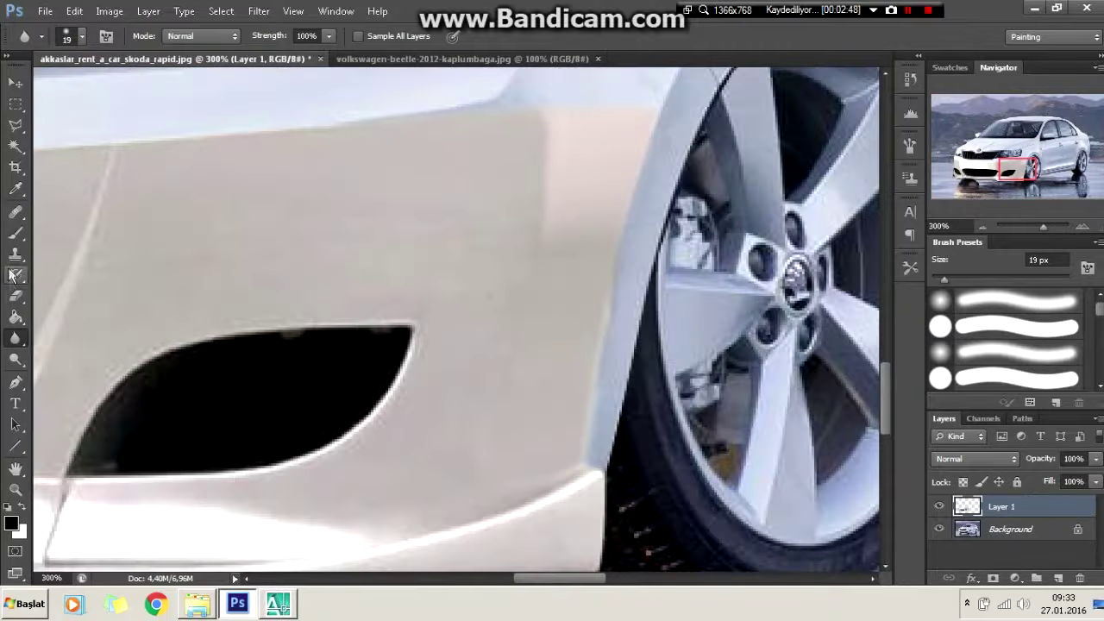
# - Trace the wheel arch edge with a Pen path, convert it to a selection and smudge it
pyautogui.press('p')
pyautogui.click(662, 104)
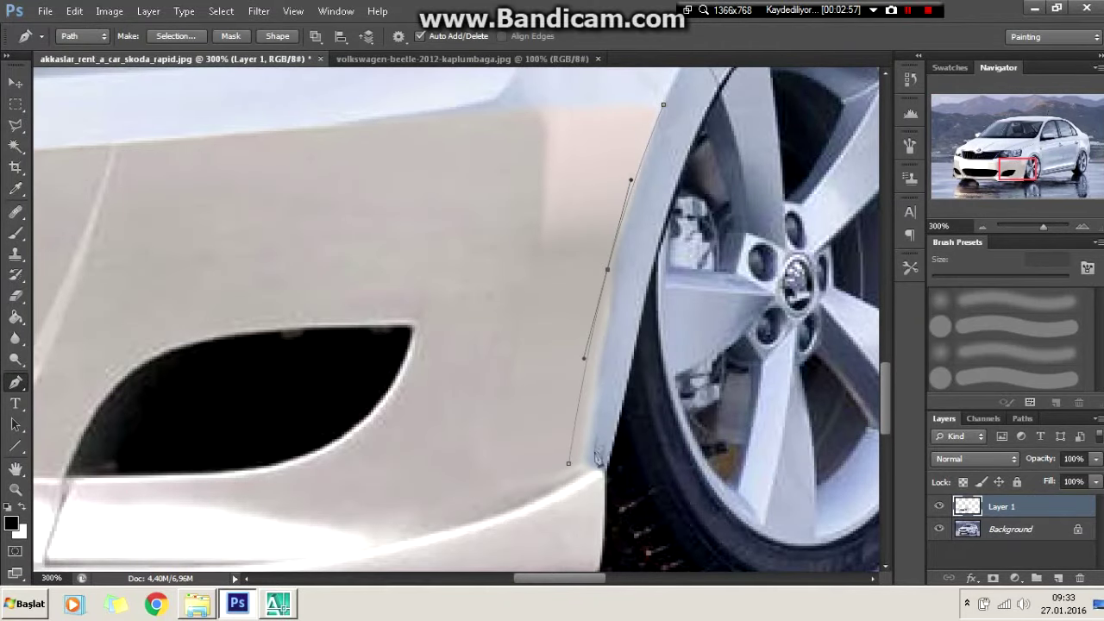
pyautogui.click(175, 35)
pyautogui.press('Return')
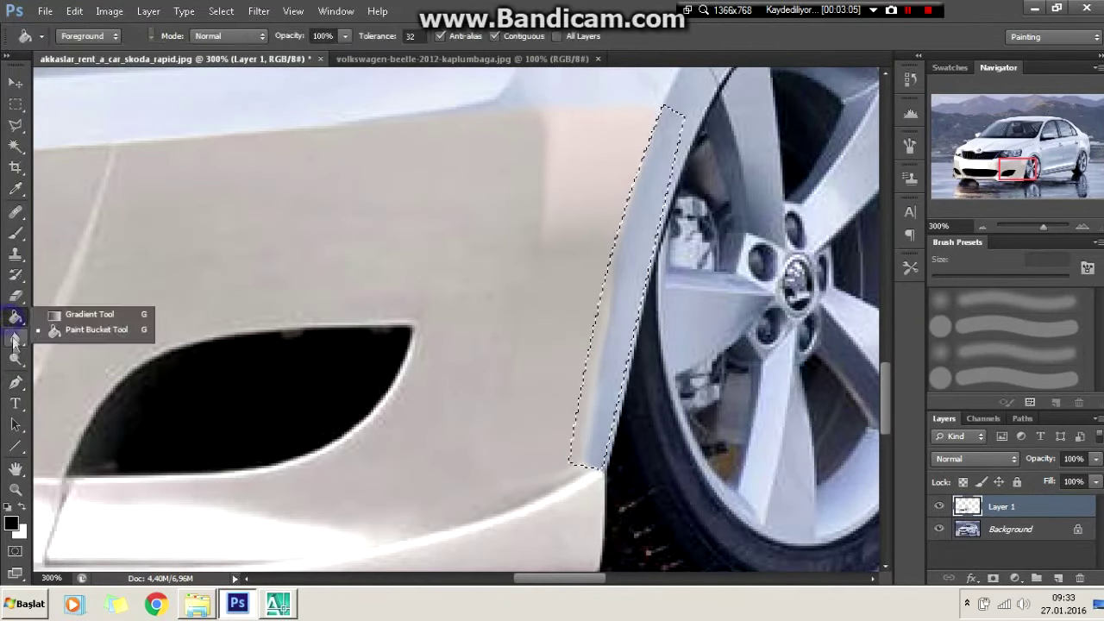
pyautogui.click(78, 338)
pyautogui.click(15, 126)
pyautogui.hotkey('ctrl', '-')
pyautogui.hotkey('ctrl', '-')
pyautogui.hotkey('ctrl', '-')
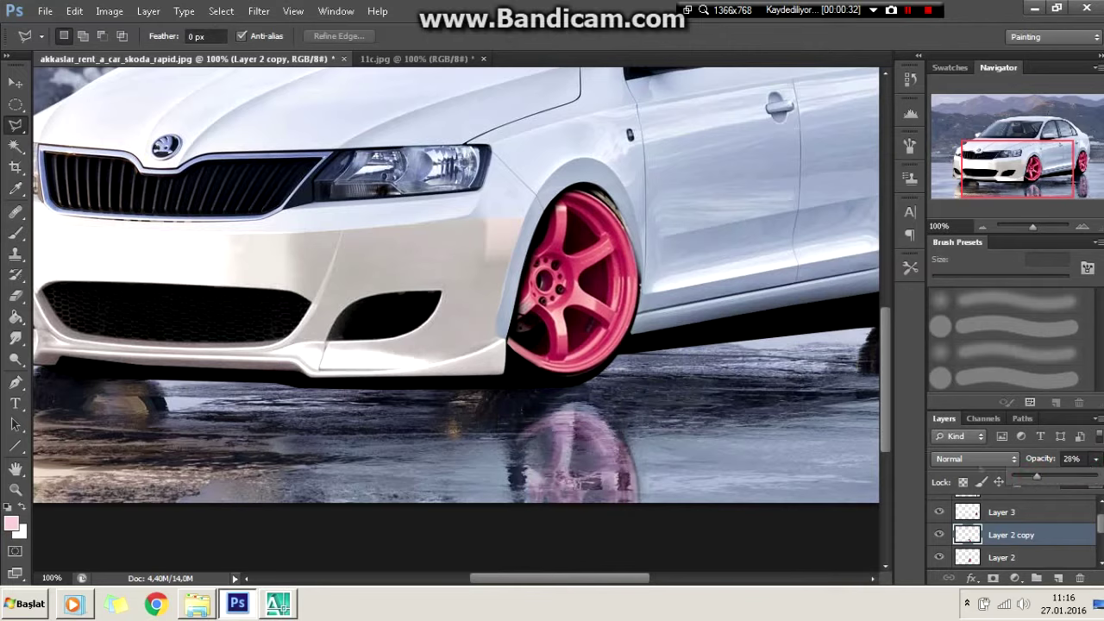
# - Narrow the pink wheel reflection slightly so it fits beneath the wheel
pyautogui.click(632, 388)
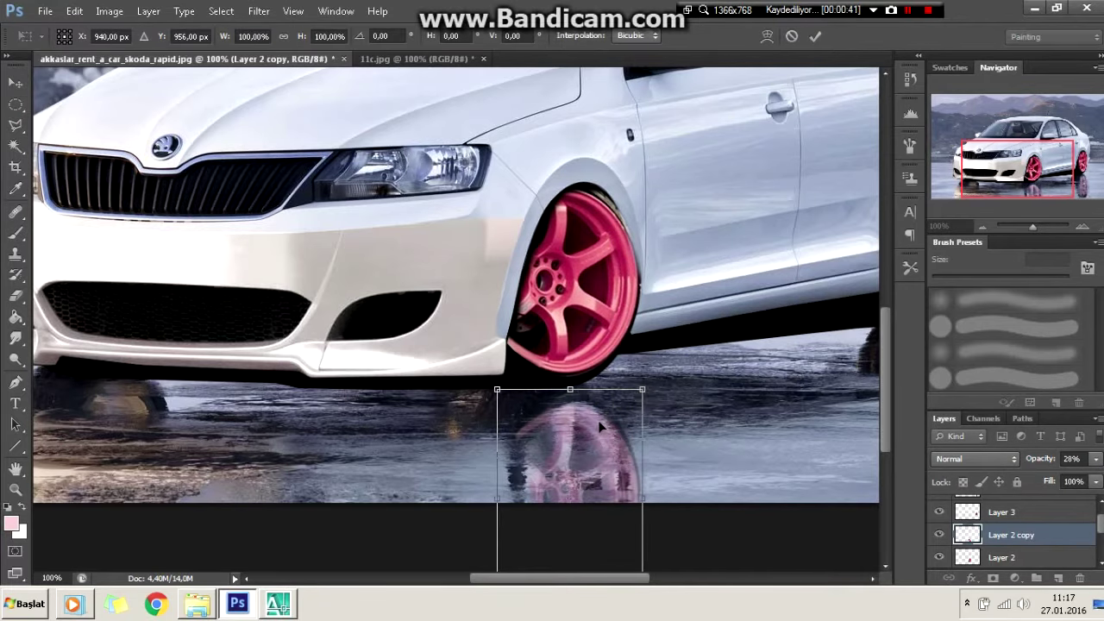
pyautogui.moveTo(497, 498); pyautogui.dragTo(500, 498)
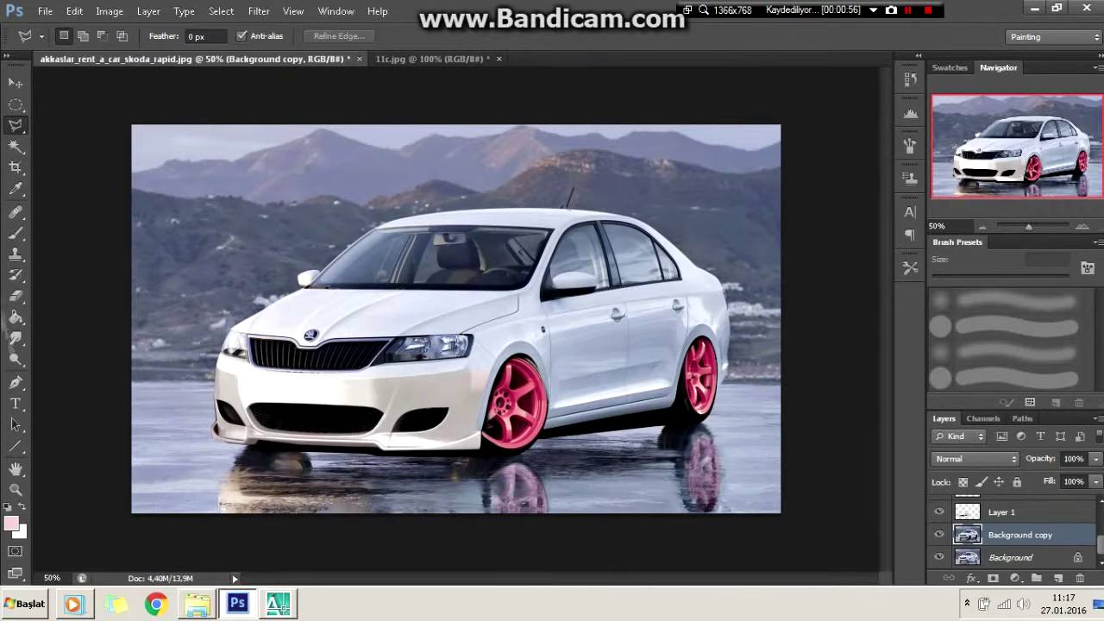
pyautogui.press('p')
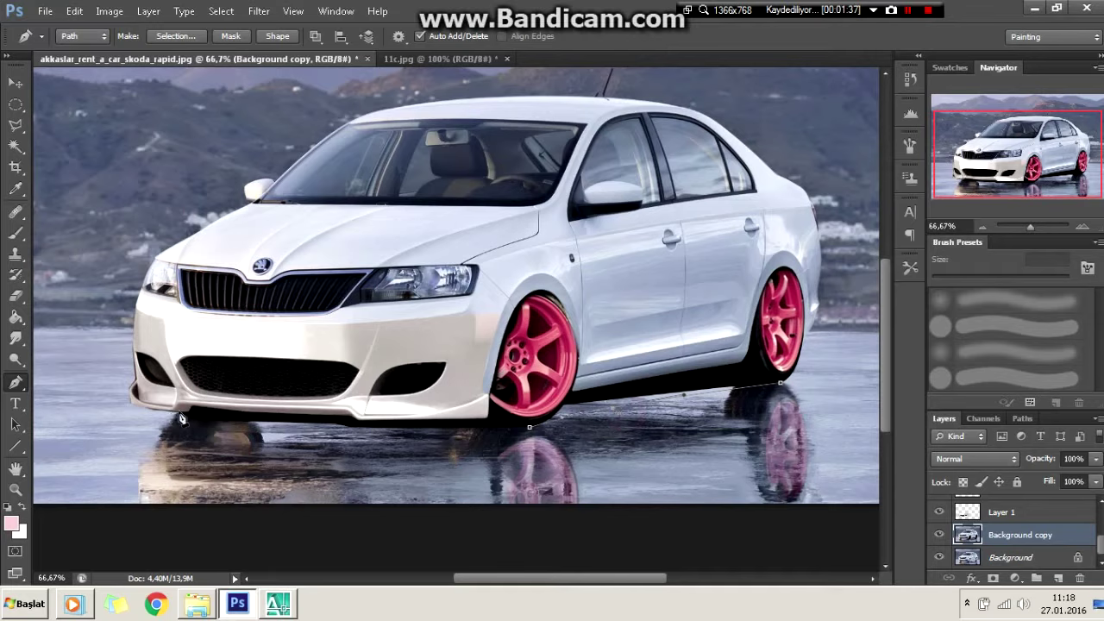
# - Curve a Pen path along the car's lower skirt edge
pyautogui.moveTo(211, 454); pyautogui.dragTo(119, 448)
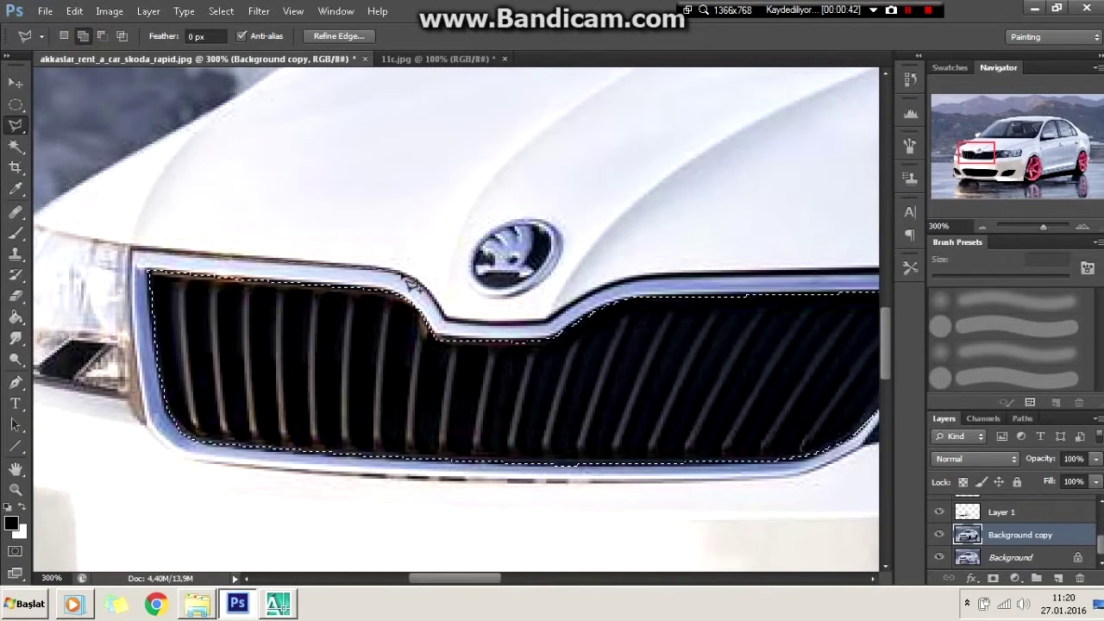
# - Save the grille selection and deselect it
pyautogui.rightClick(502, 343)
pyautogui.click(552, 175)
pyautogui.click(696, 161)
pyautogui.hotkey('ctrl', 'd')
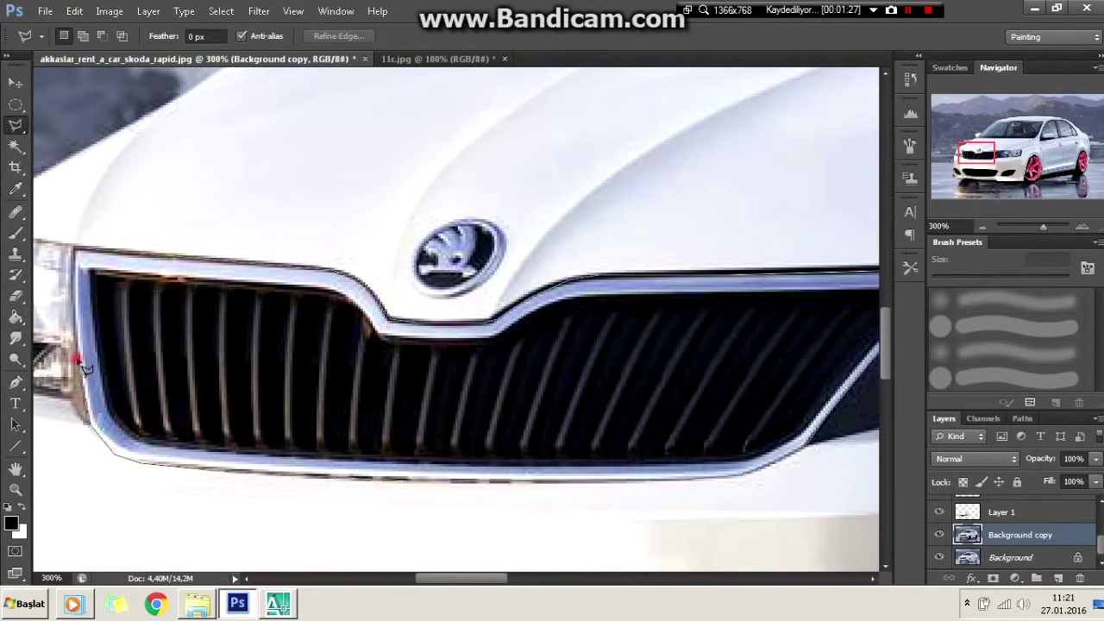
# - Outline the outer edge of the chrome grille surround
pyautogui.click(84, 368)
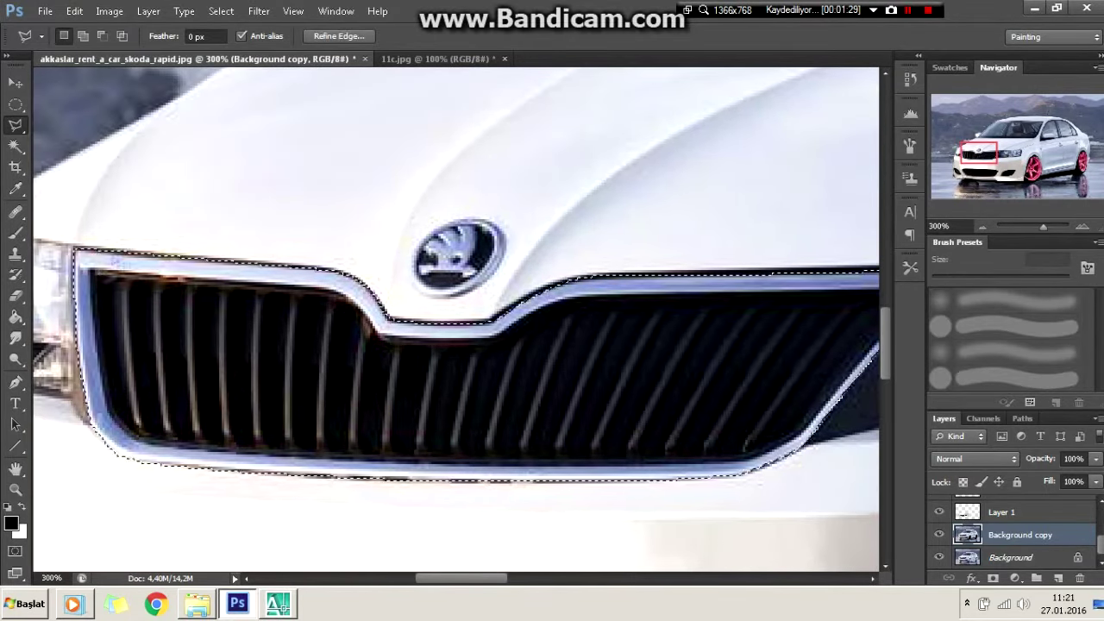
pyautogui.rightClick(288, 291)
pyautogui.click(121, 12)
pyautogui.moveTo(129, 50)
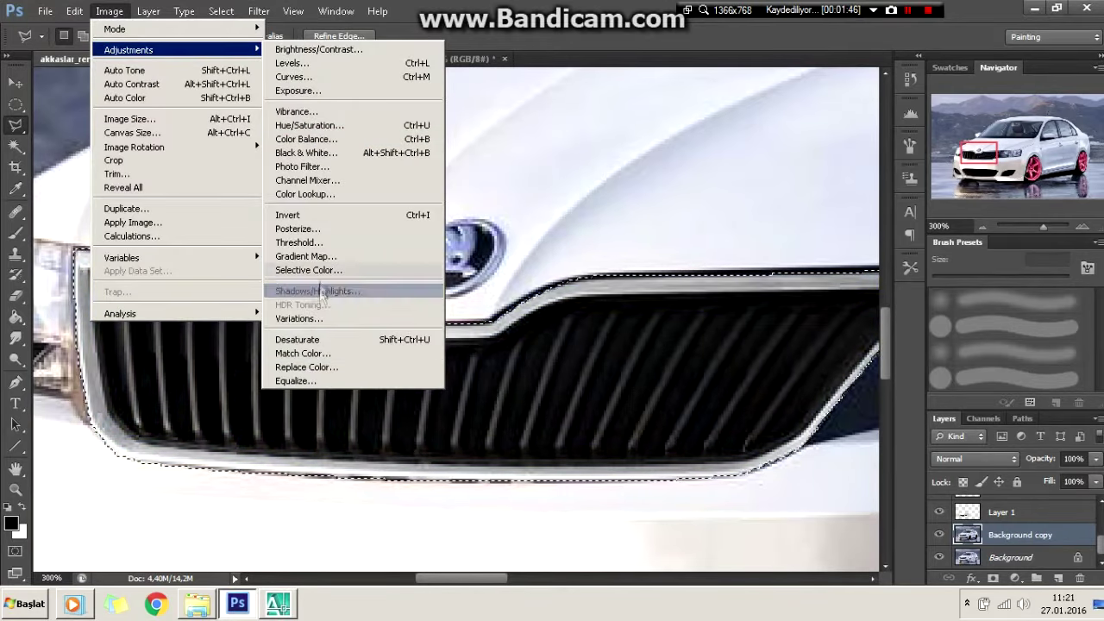
# - Colorize the grille surround pink with Hue 338 and Saturation 60, then deselect
pyautogui.click(298, 127)
pyautogui.click(647, 307)
pyautogui.moveTo(463, 578); pyautogui.dragTo(549, 585)
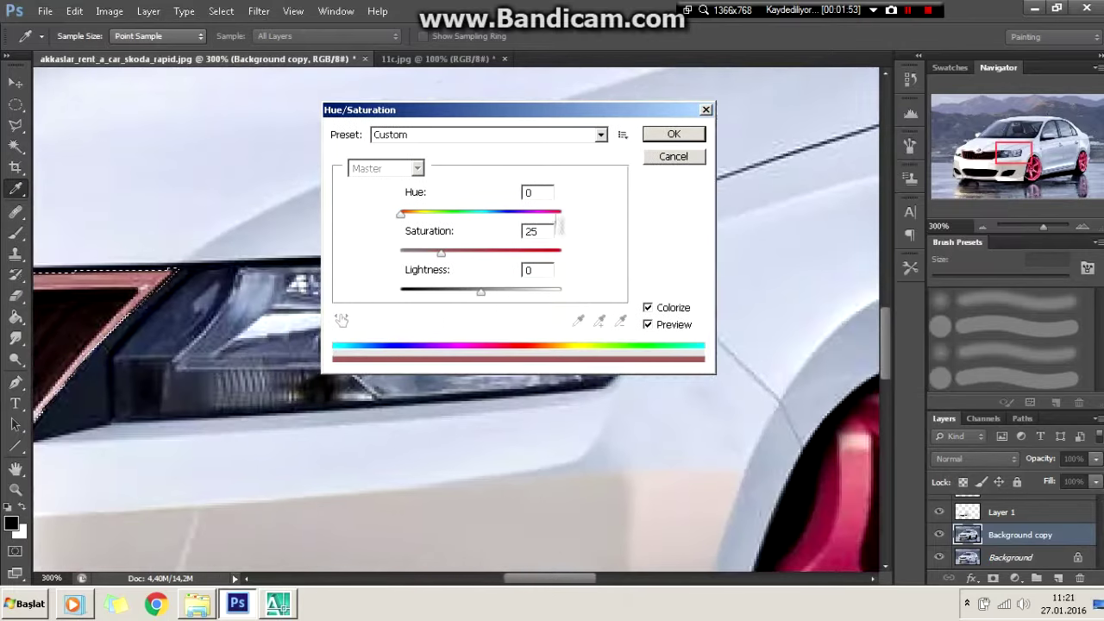
pyautogui.moveTo(551, 213); pyautogui.dragTo(548, 213)
pyautogui.moveTo(441, 253); pyautogui.dragTo(496, 253)
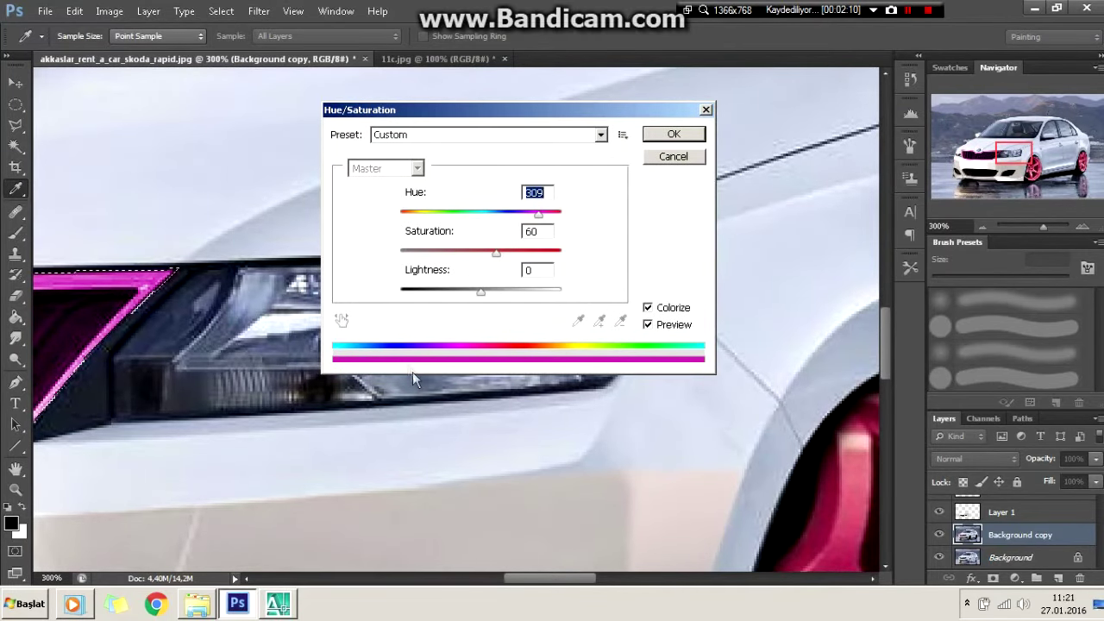
pyautogui.hotkey('ctrl', '1')
pyautogui.moveTo(538, 213); pyautogui.dragTo(548, 216)
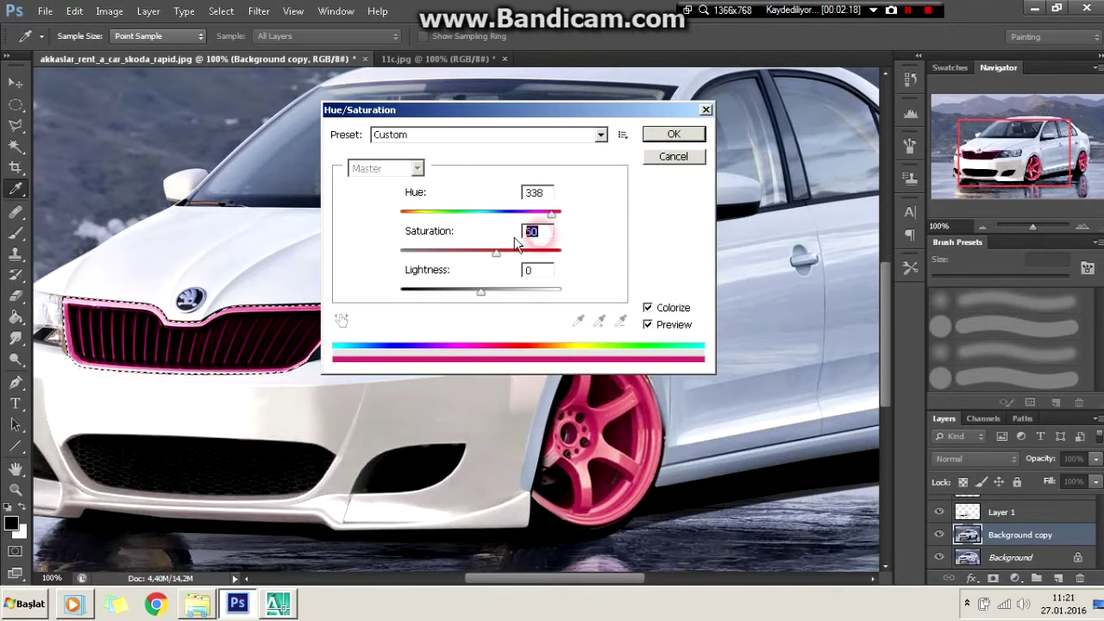
pyautogui.click(673, 133)
pyautogui.rightClick(417, 280)
pyautogui.click(417, 281)
pyautogui.rightClick(323, 317)
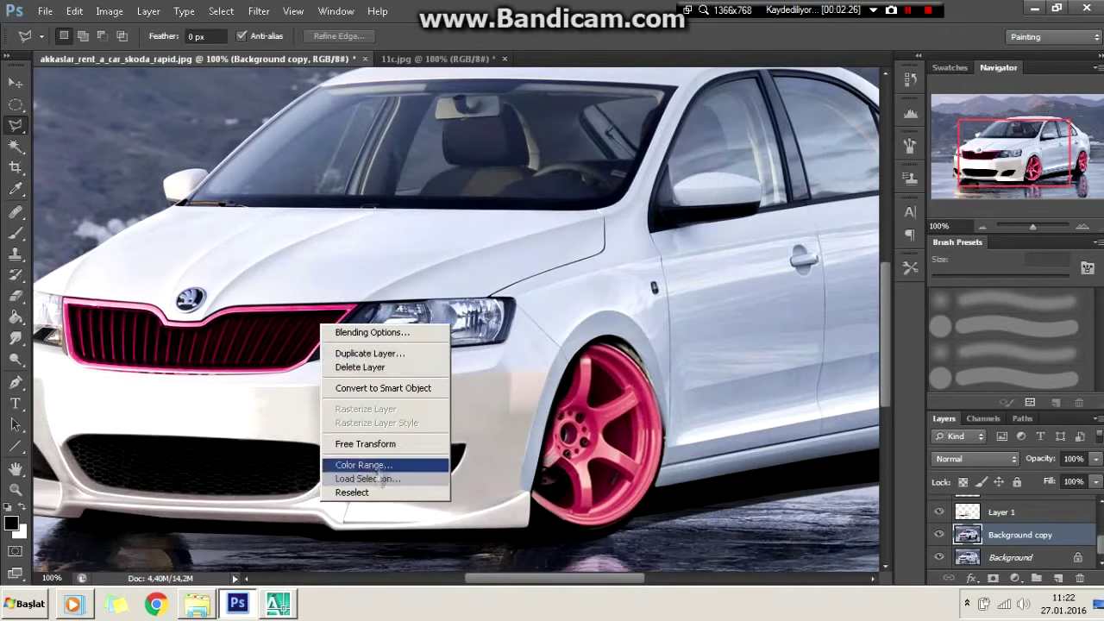
# - Load the saved grille selection back into the document
pyautogui.click(371, 457)
pyautogui.click(534, 176)
pyautogui.click(536, 184)
pyautogui.click(686, 161)
pyautogui.rightClick(405, 242)
pyautogui.click(422, 248)
# - Outline the Skoda badge on the bonnet with the Polygonal Lasso
pyautogui.hotkey('ctrl', '-')
pyautogui.hotkey('ctrl', '+')
pyautogui.hotkey('ctrl', '+')
pyautogui.scroll(2, 465, 506)
pyautogui.scroll(3, 466, 506)
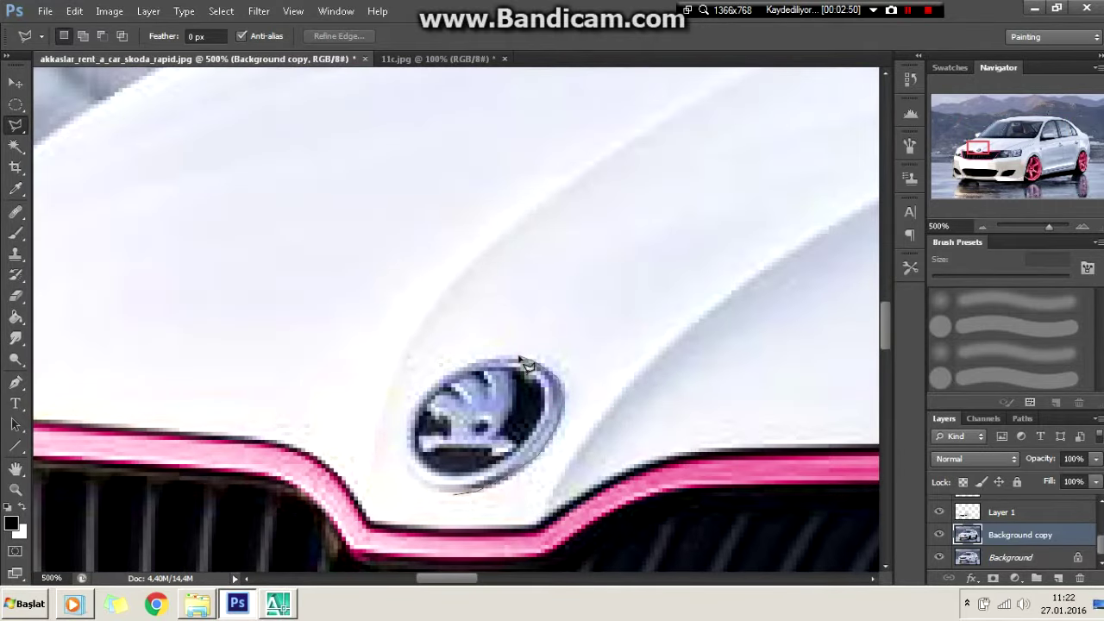
pyautogui.click(403, 446)
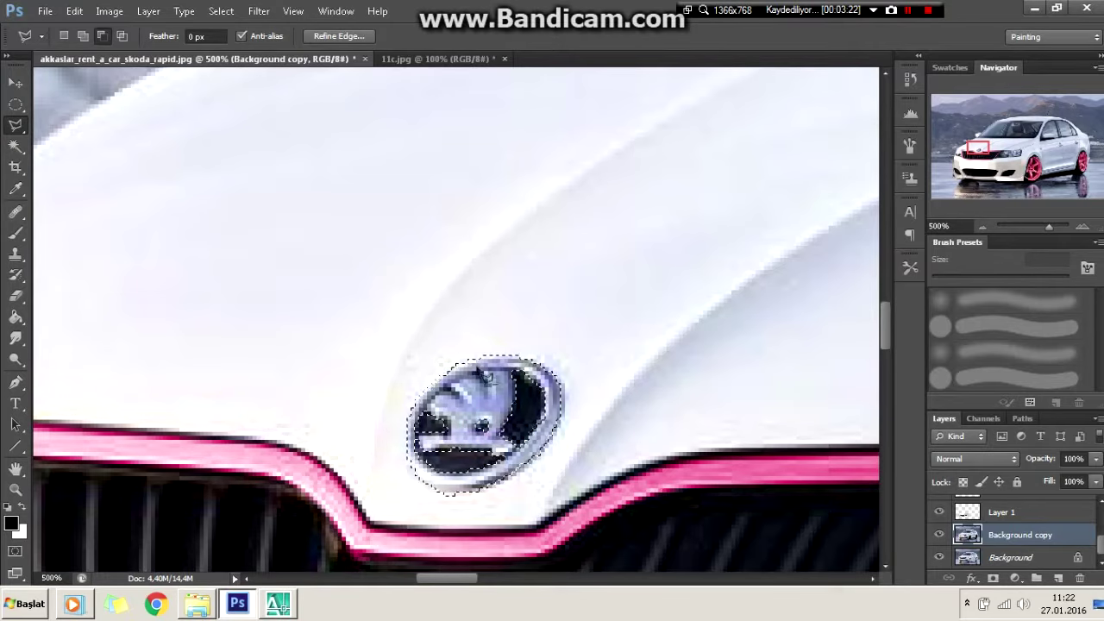
pyautogui.hotkey('ctrl', '-')
pyautogui.hotkey('ctrl', '-')
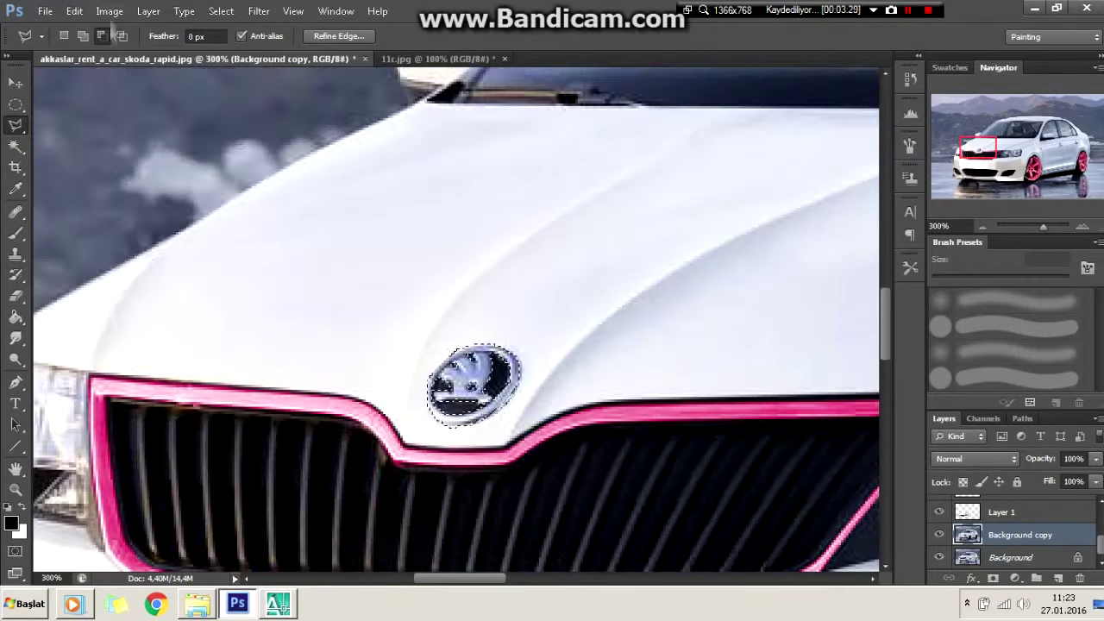
# - Colorize the Skoda badge pink with Hue 335 and Saturation 70
pyautogui.click(109, 10)
pyautogui.click(309, 125)
pyautogui.moveTo(371, 106); pyautogui.dragTo(662, 81)
pyautogui.click(936, 282)
pyautogui.doubleClick(823, 206)
pyautogui.write('70')
pyautogui.click(962, 109)
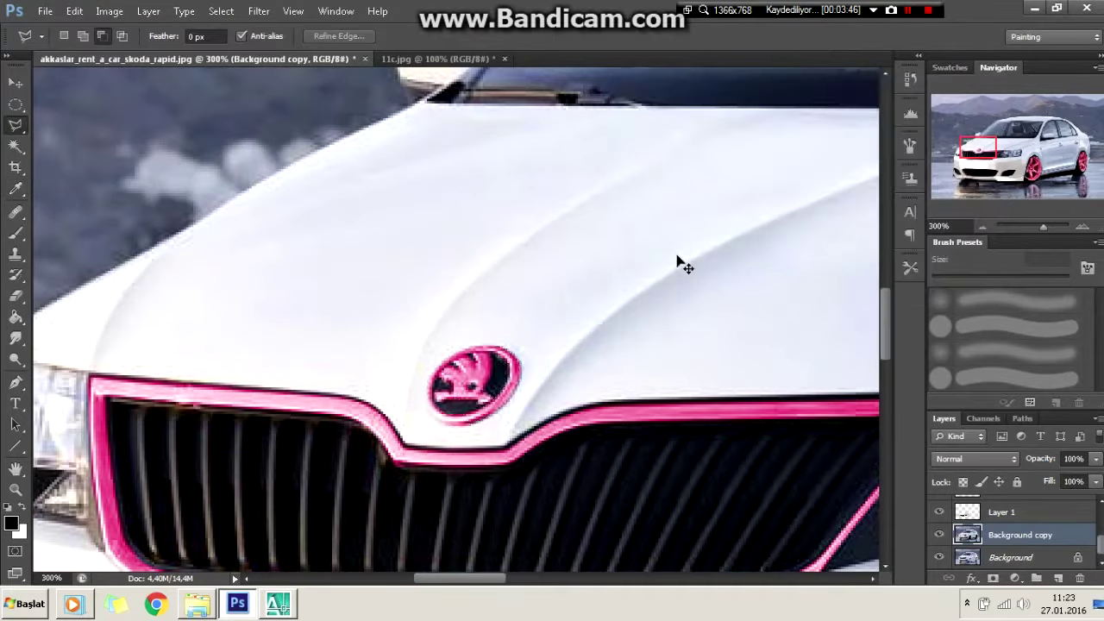
# - Outline the dark strip beneath the right headlight
pyautogui.hotkey('ctrl', '-')
pyautogui.hotkey('ctrl', '-')
pyautogui.scroll(1, 317, 364)
pyautogui.scroll(1, 316, 364)
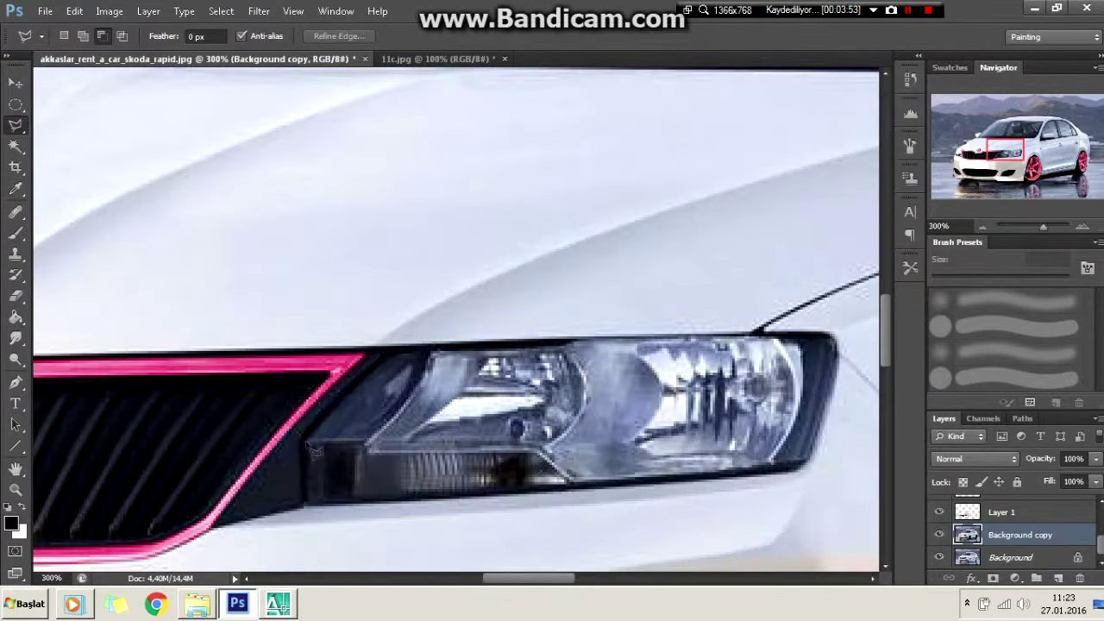
pyautogui.click(304, 503)
# - Colorize the right headlight strip pink at Hue 335, Saturation 70
pyautogui.click(303, 441)
pyautogui.click(110, 10)
pyautogui.click(82, 24)
pyautogui.click(109, 10)
pyautogui.click(302, 139)
pyautogui.click(936, 282)
pyautogui.write('33570')
pyautogui.click(955, 118)
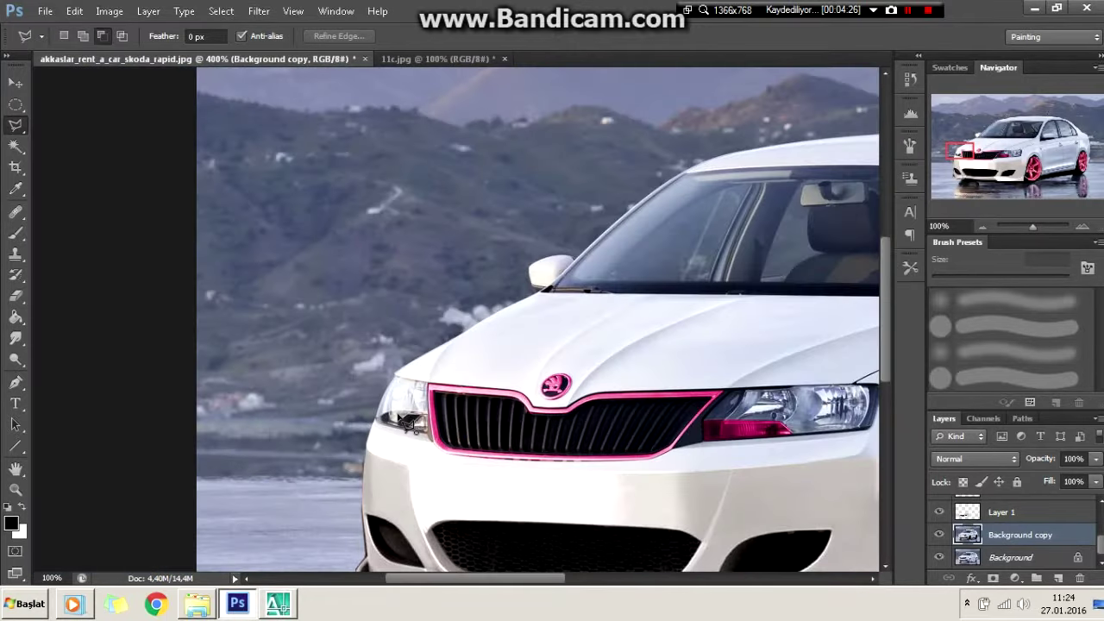
# - Trace the left headlight's dark lower strip as a selection for Hue/Saturation
pyautogui.scroll(3, 405, 422)
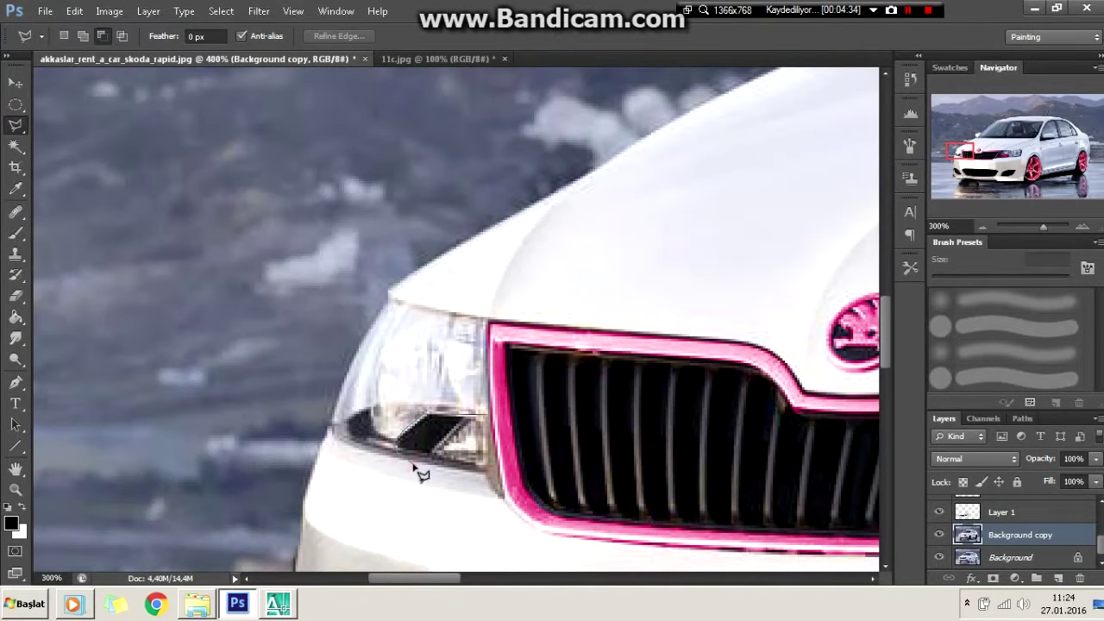
pyautogui.scroll(1, 452, 472)
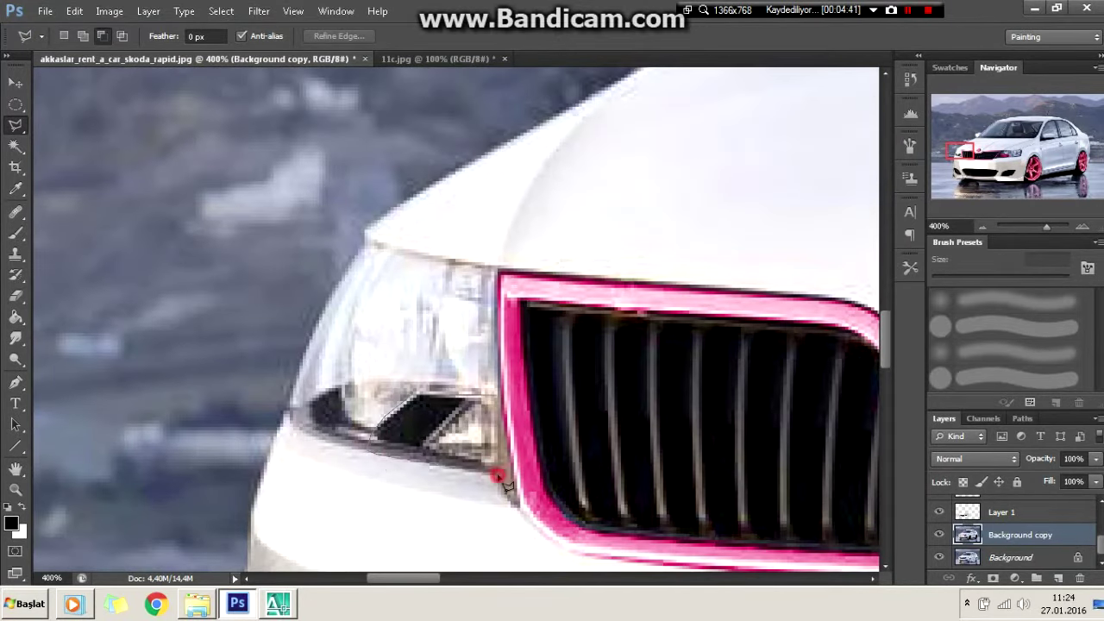
pyautogui.click(499, 400)
pyautogui.click(108, 10)
pyautogui.click(310, 114)
# - Colorize the left headlight strip pink and deselect it
pyautogui.click(937, 283)
pyautogui.moveTo(689, 187); pyautogui.dragTo(834, 187)
pyautogui.click(962, 108)
pyautogui.rightClick(604, 234)
pyautogui.click(642, 239)
# - Outline the near-side door mirror cap with the Polygonal Lasso
pyautogui.scroll(-4, 638, 258)
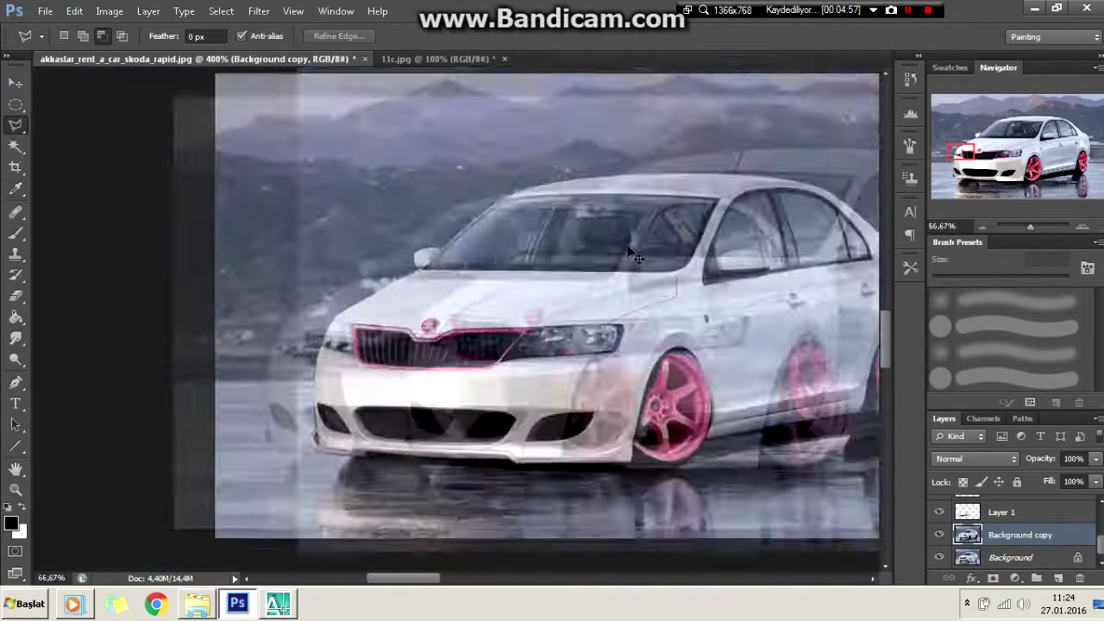
pyautogui.scroll(5, 645, 276)
pyautogui.scroll(3, 644, 505)
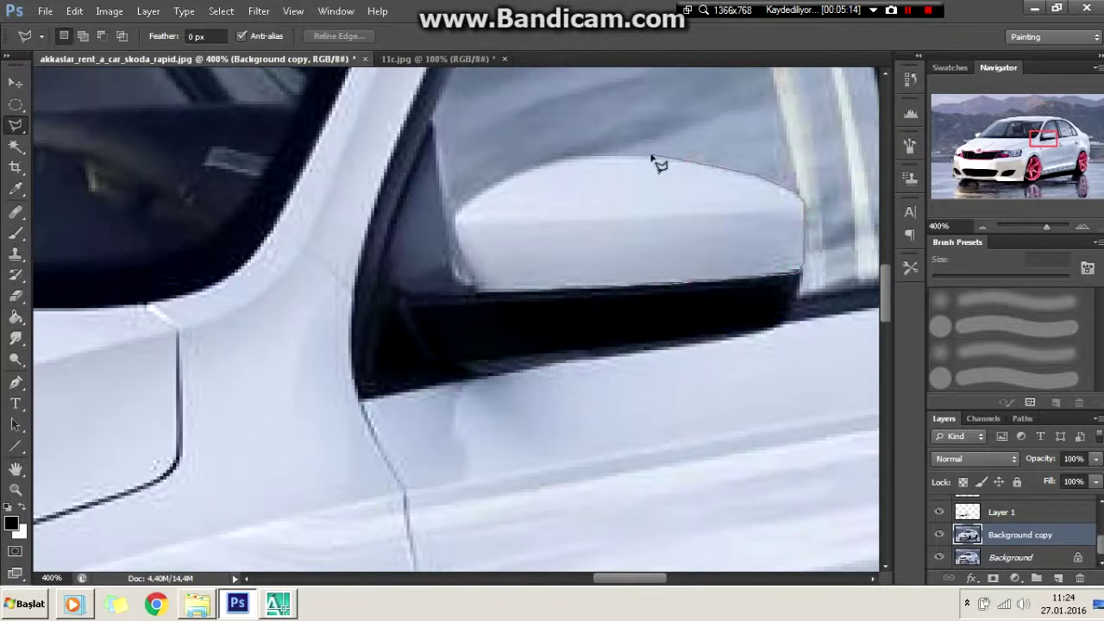
pyautogui.click(465, 259)
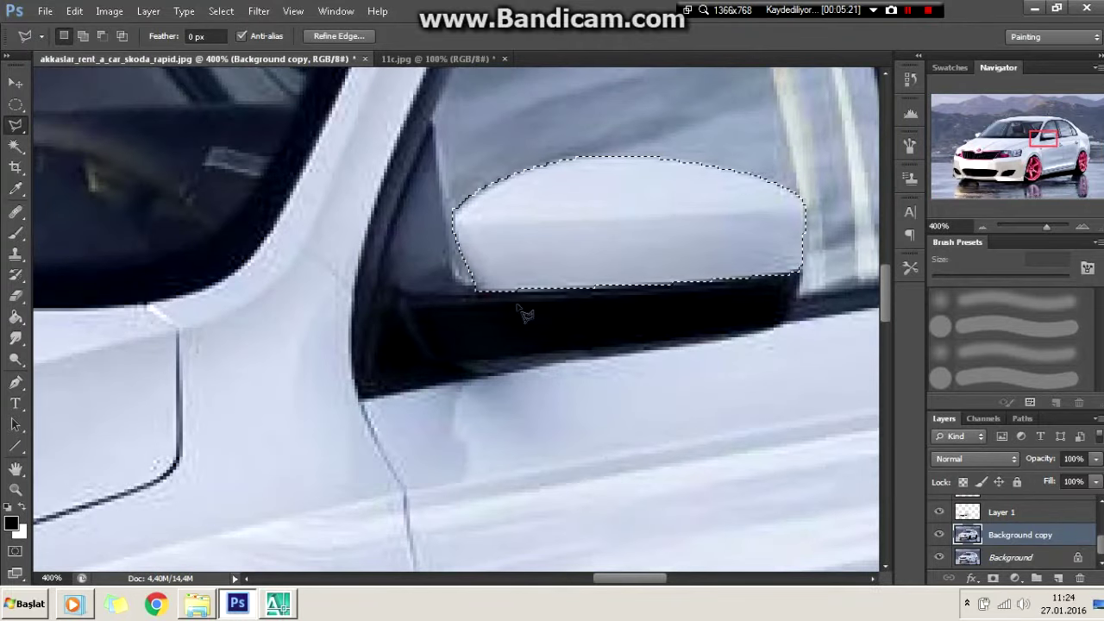
# - Tint the mirror cap pink with Hue 335 and Saturation 70, then deselect
pyautogui.click(108, 11)
pyautogui.click(345, 128)
pyautogui.click(109, 11)
pyautogui.click(345, 128)
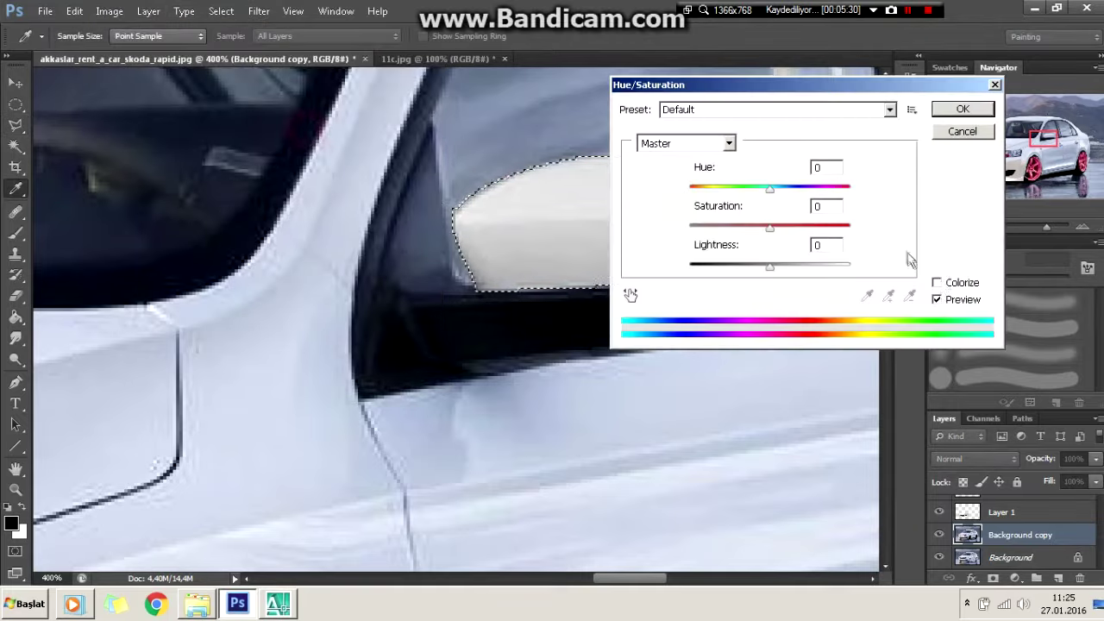
pyautogui.click(936, 282)
pyautogui.moveTo(690, 187); pyautogui.dragTo(838, 187)
pyautogui.doubleClick(819, 206)
pyautogui.write('70')
pyautogui.press('Return')
pyautogui.rightClick(802, 148)
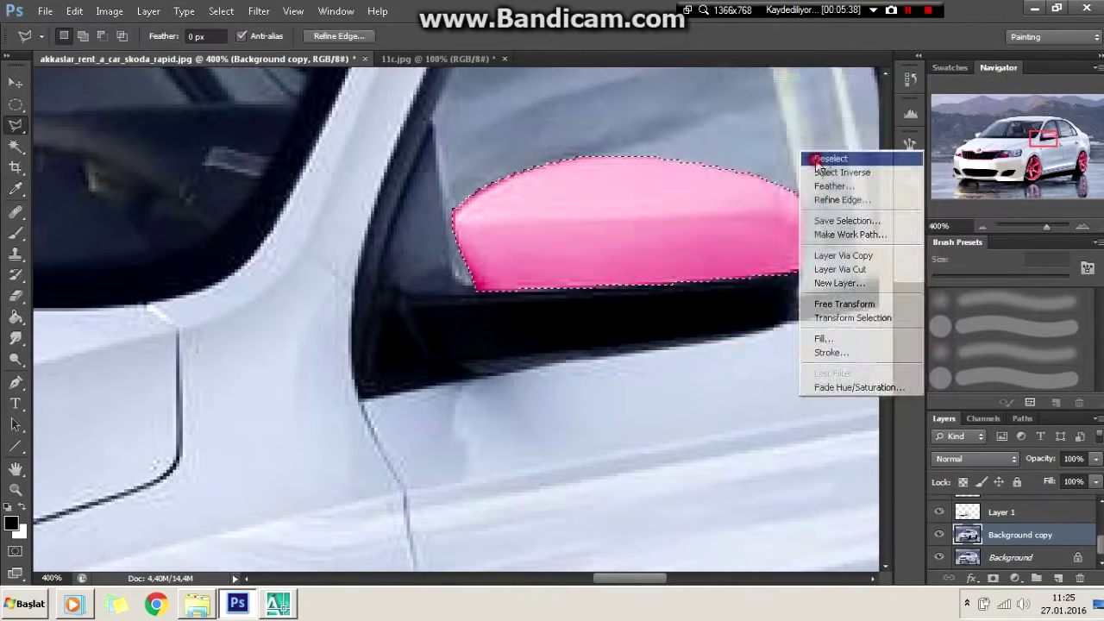
pyautogui.click(814, 158)
pyautogui.hotkey('ctrl', '0')
pyautogui.hotkey('ctrl', '+')
pyautogui.hotkey('ctrl', '+')
pyautogui.hotkey('ctrl', '+')
pyautogui.hotkey('ctrl', '+')
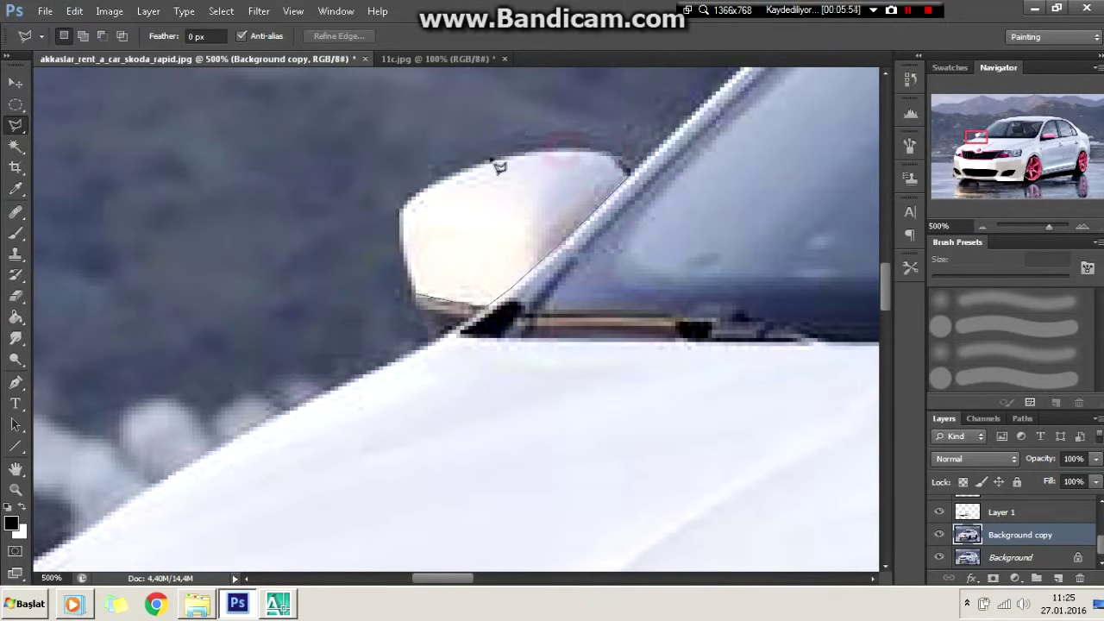
# - Colorize the lassoed far mirror cap at hue 360, saturation 70
pyautogui.click(109, 11)
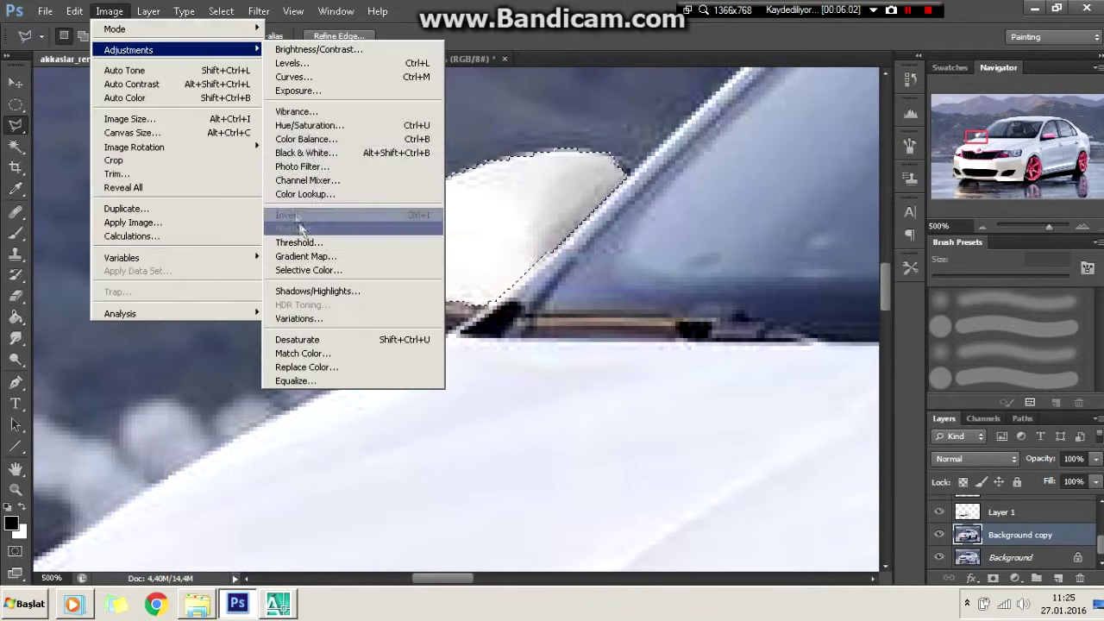
pyautogui.click(344, 129)
pyautogui.click(936, 282)
pyautogui.click(826, 168)
pyautogui.write('360')
pyautogui.press('Tab')
pyautogui.write('70')
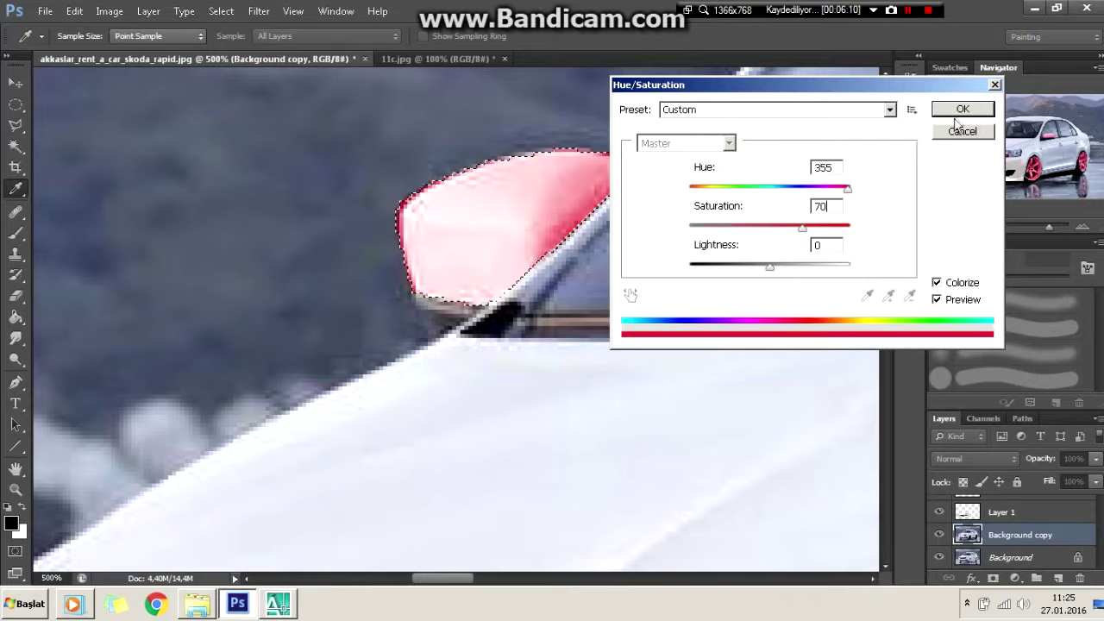
pyautogui.press('Return')
# - Re-tint the far mirror cap pink with Colorize at hue 335, saturation 70
pyautogui.click(109, 10)
pyautogui.click(309, 125)
pyautogui.click(936, 282)
pyautogui.click(826, 168)
pyautogui.write('335')
pyautogui.press('Tab')
pyautogui.write('70')
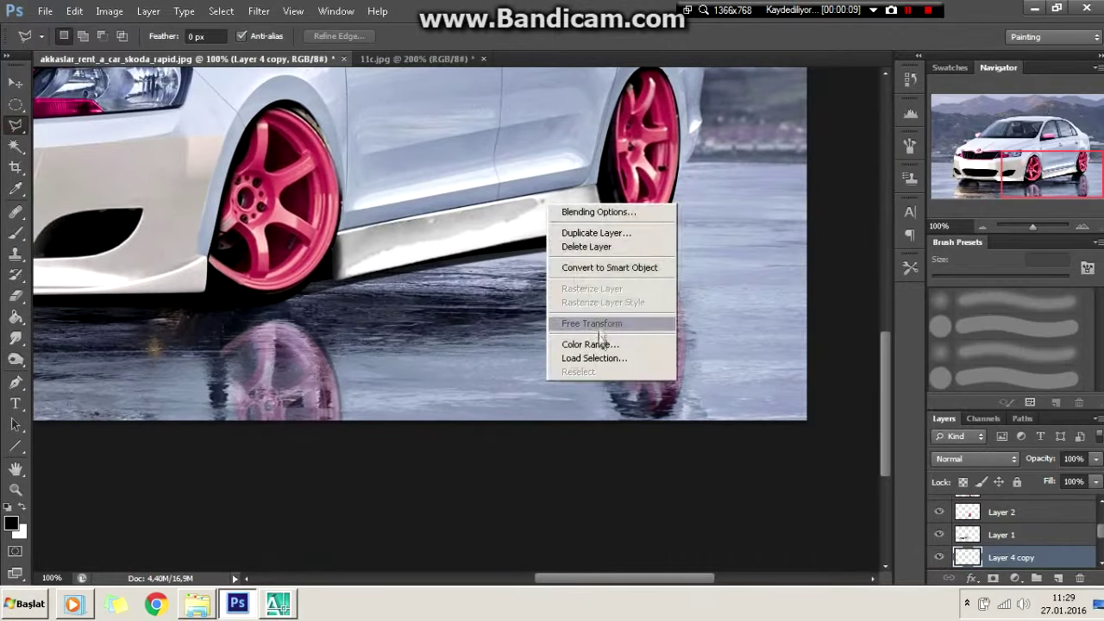
# - Flip the side skirt copy vertically and move it down onto the ground
pyautogui.click(600, 326)
pyautogui.rightClick(517, 229)
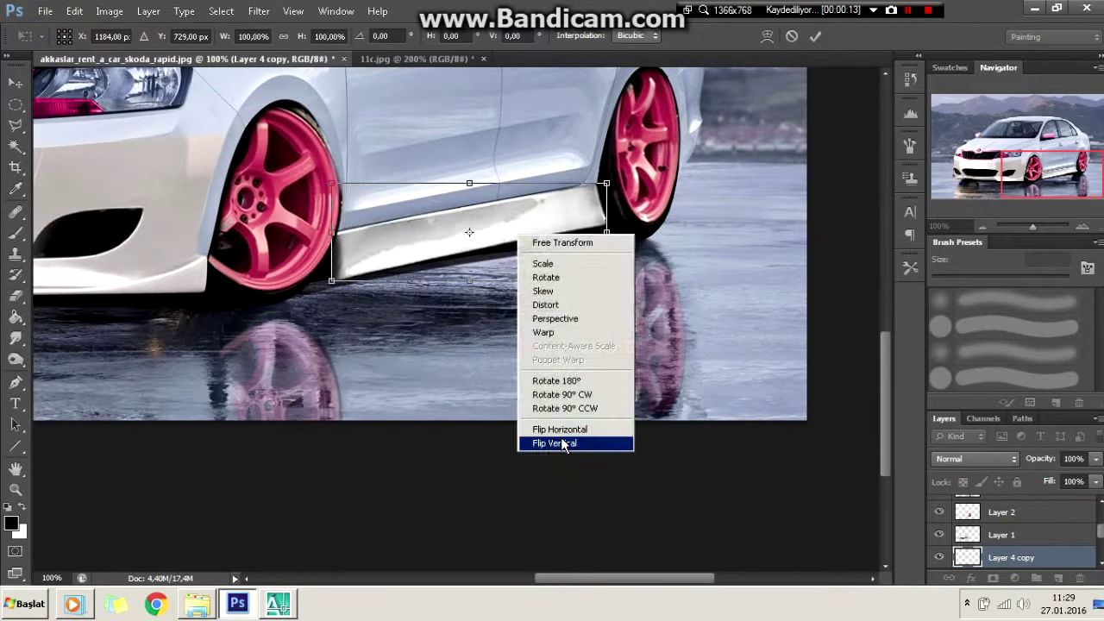
pyautogui.click(574, 443)
pyautogui.moveTo(506, 353); pyautogui.dragTo(469, 321)
pyautogui.press('Return')
# - Fade the skirt reflection to 15% opacity and skew it into alignment
pyautogui.moveTo(1026, 474); pyautogui.dragTo(1018, 474)
pyautogui.hotkey('ctrl', 't')
pyautogui.rightClick(598, 283)
pyautogui.click(607, 330)
pyautogui.press('Return')
pyautogui.press('l')
pyautogui.hotkey('ctrl', '-')
pyautogui.hotkey('ctrl', '-')
pyautogui.hotkey('ctrl', '-')
pyautogui.hotkey('ctrl', '+')
pyautogui.hotkey('ctrl', '+')
pyautogui.hotkey('ctrl', '+')
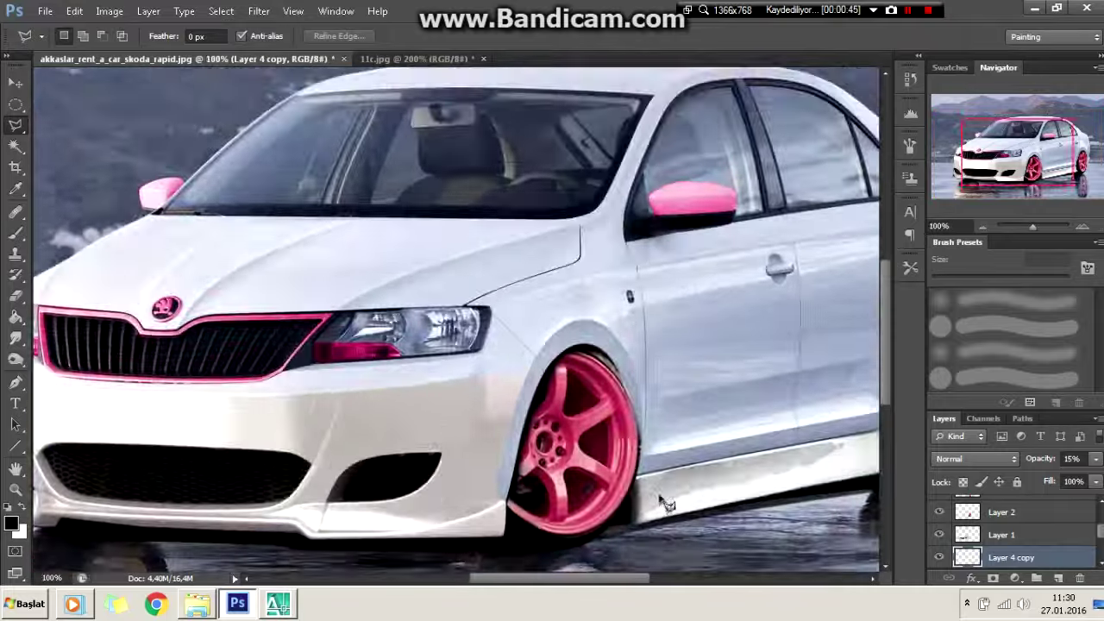
pyautogui.hotkey('ctrl', '+')
pyautogui.hotkey('ctrl', '+')
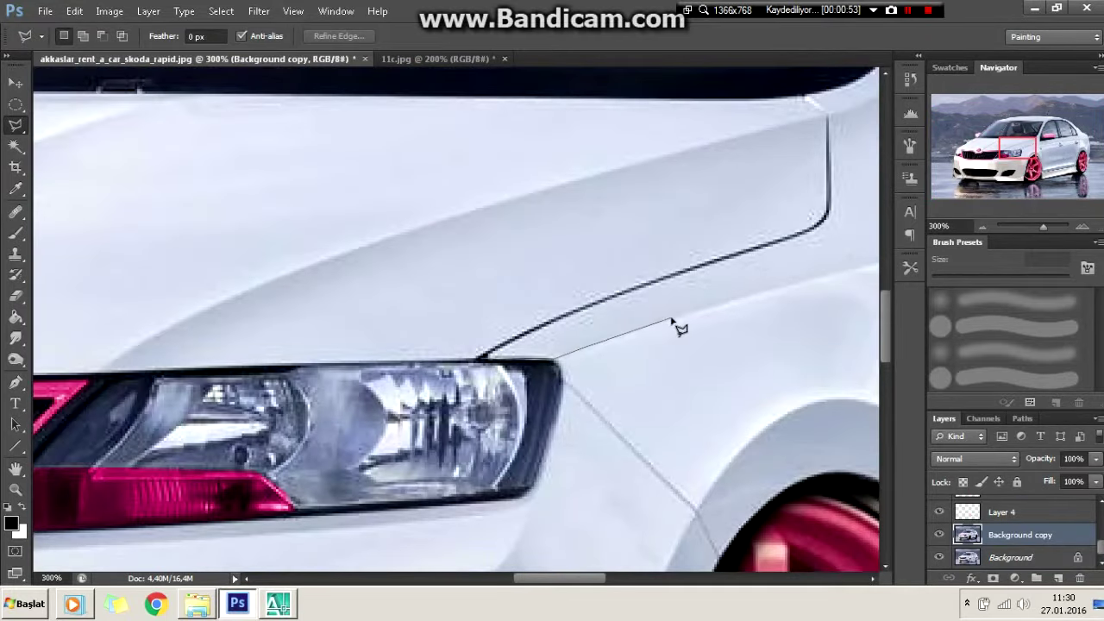
# - Outline a stripe with the Polygonal Lasso from the headlight back along the window line
pyautogui.hscroll(5, 680, 328)
pyautogui.hscroll(5, 652, 231)
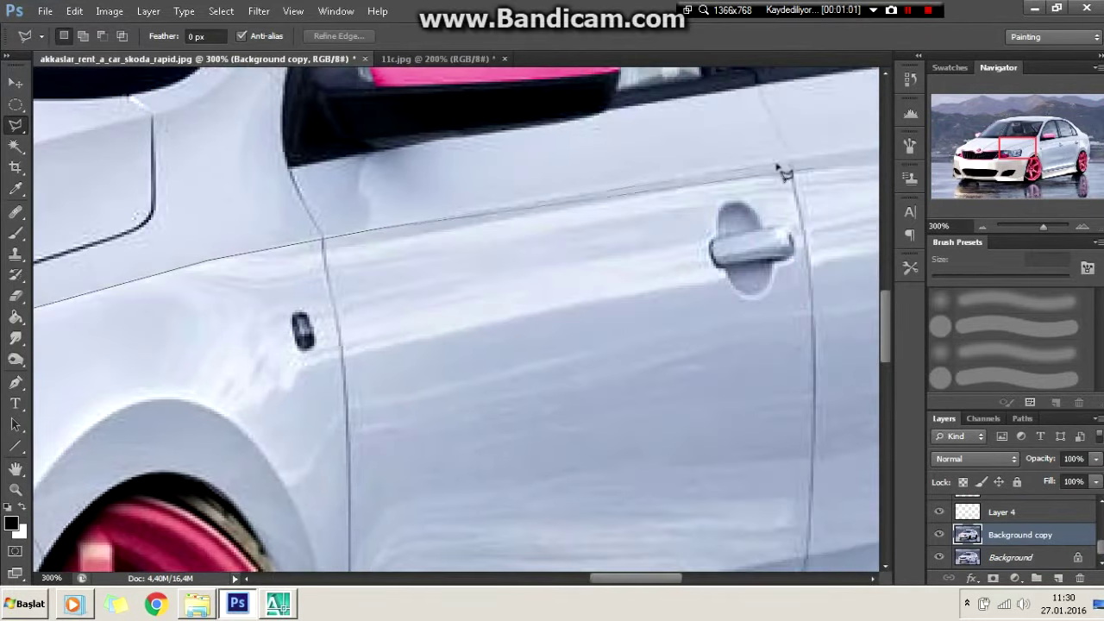
pyautogui.moveTo(773, 160); pyautogui.dragTo(493, 272)
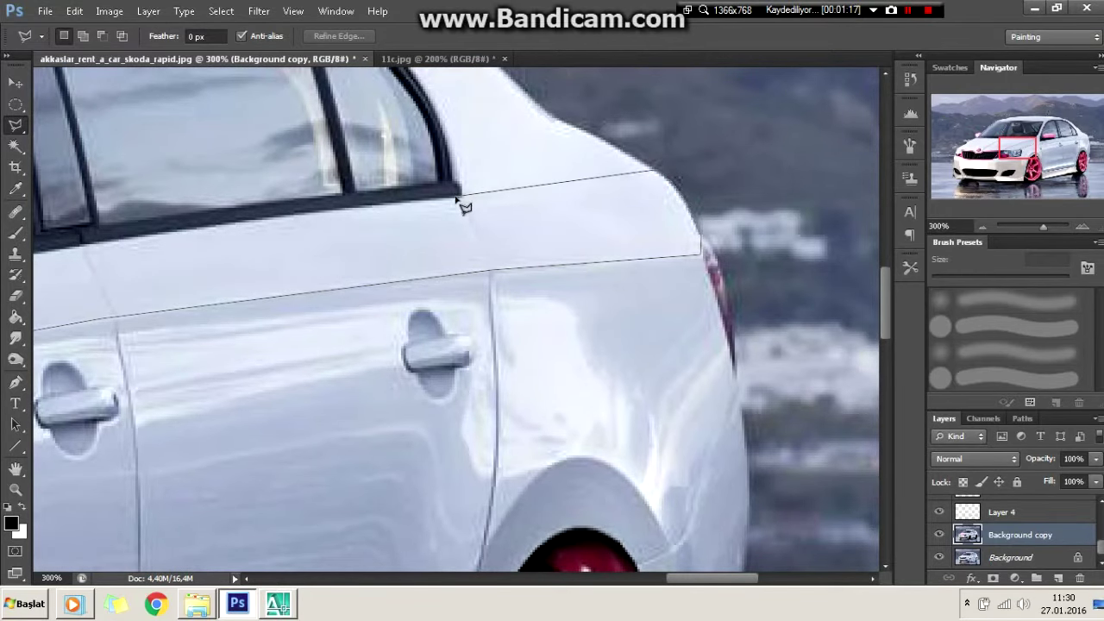
pyautogui.hscroll(-4, 56, 261)
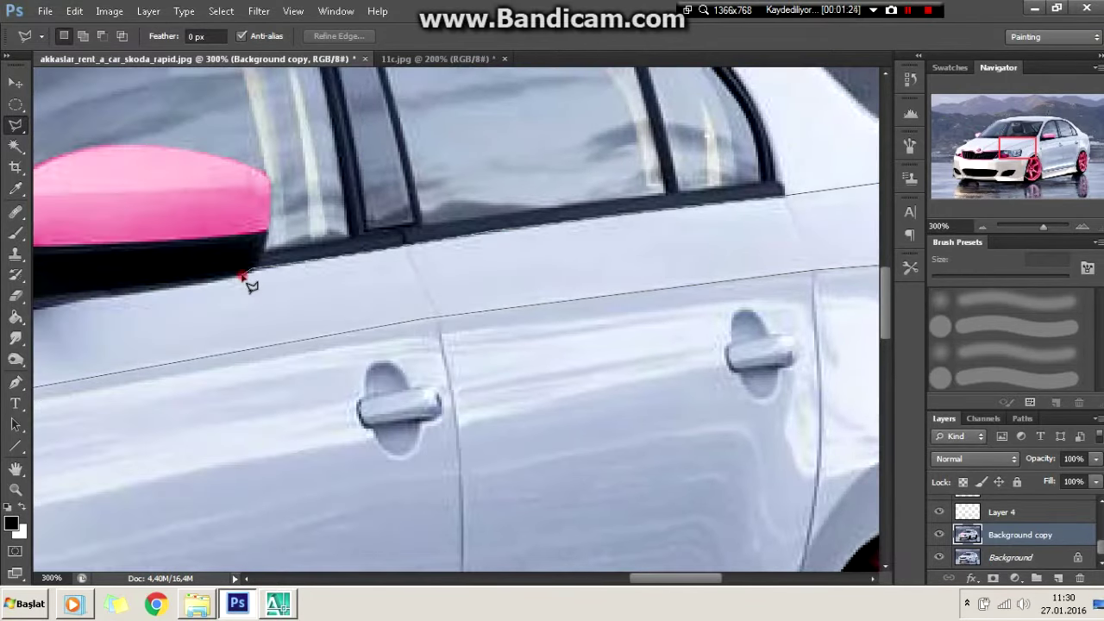
pyautogui.hscroll(-2, 57, 315)
pyautogui.hscroll(-4, 461, 302)
pyautogui.scroll(-1, 461, 302)
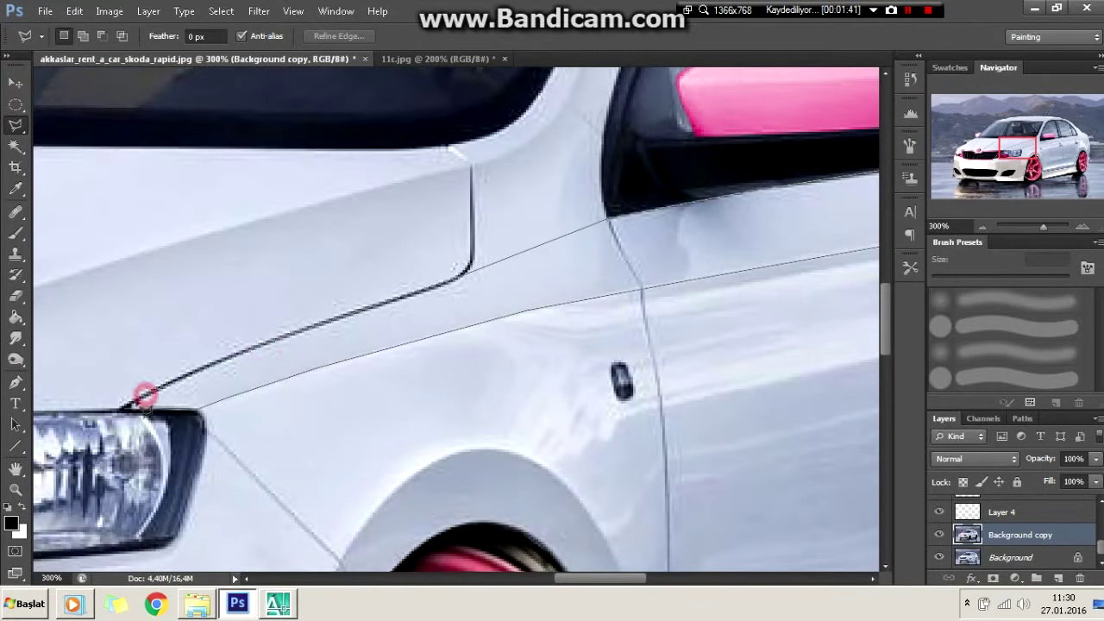
pyautogui.click(145, 395)
# - Colorize the stripe selection pink with Hue/Saturation at hue 335, saturation 70
pyautogui.hotkey('ctrl', '0')
pyautogui.click(110, 10)
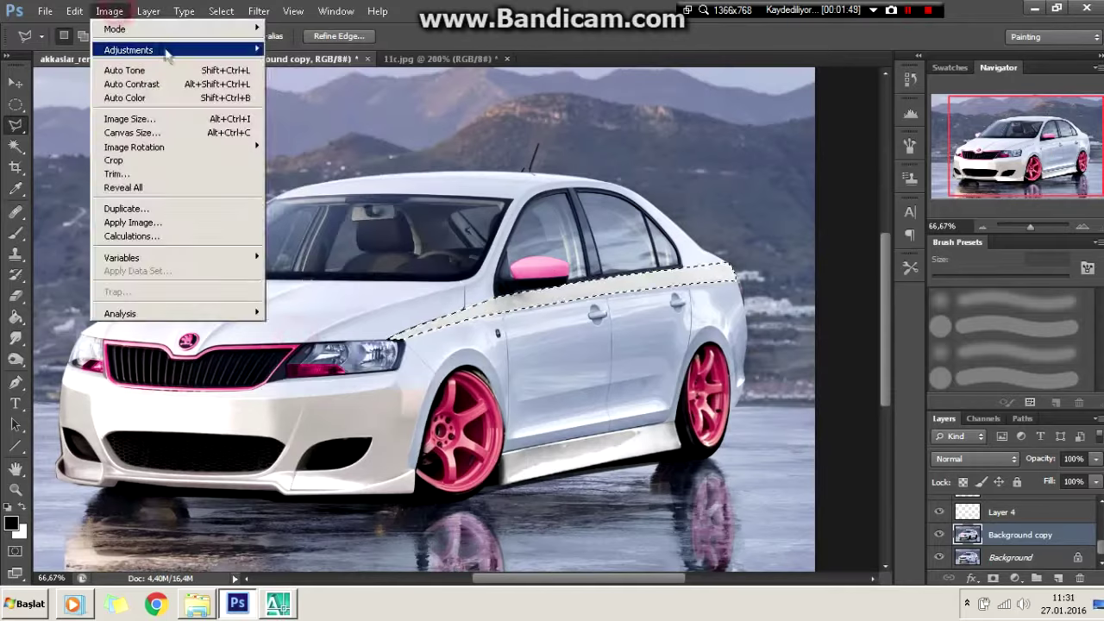
pyautogui.click(297, 126)
pyautogui.click(937, 282)
pyautogui.moveTo(689, 188); pyautogui.dragTo(839, 188)
pyautogui.moveTo(729, 226); pyautogui.dragTo(802, 227)
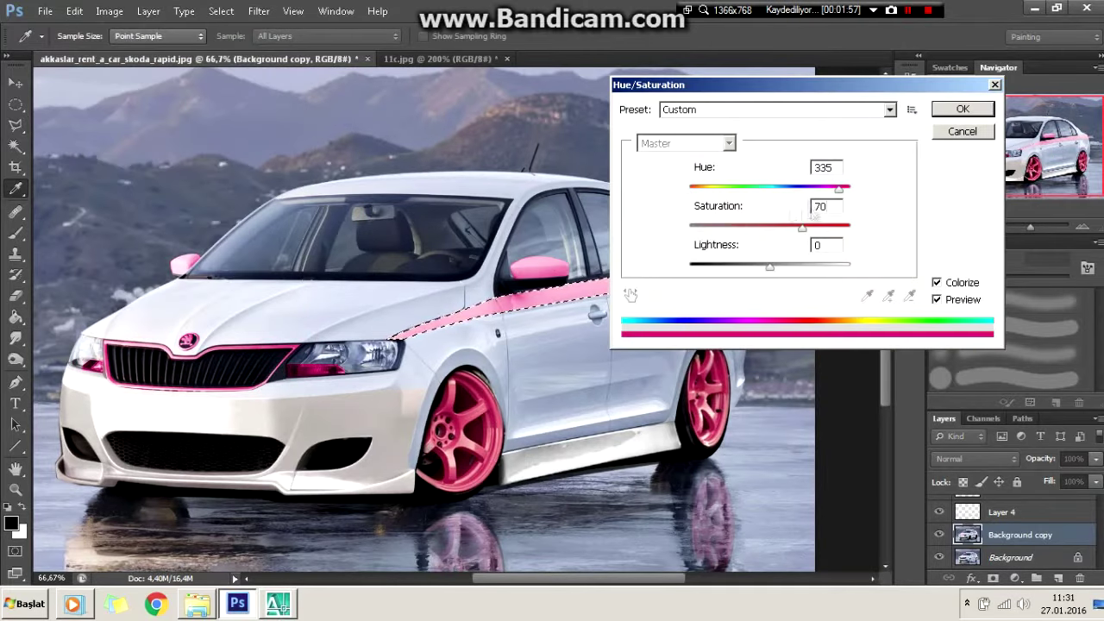
pyautogui.press('Return')
pyautogui.hotkey('ctrl', '+')
pyautogui.hotkey('ctrl', '+')
pyautogui.hotkey('ctrl', '+')
pyautogui.click(231, 407)
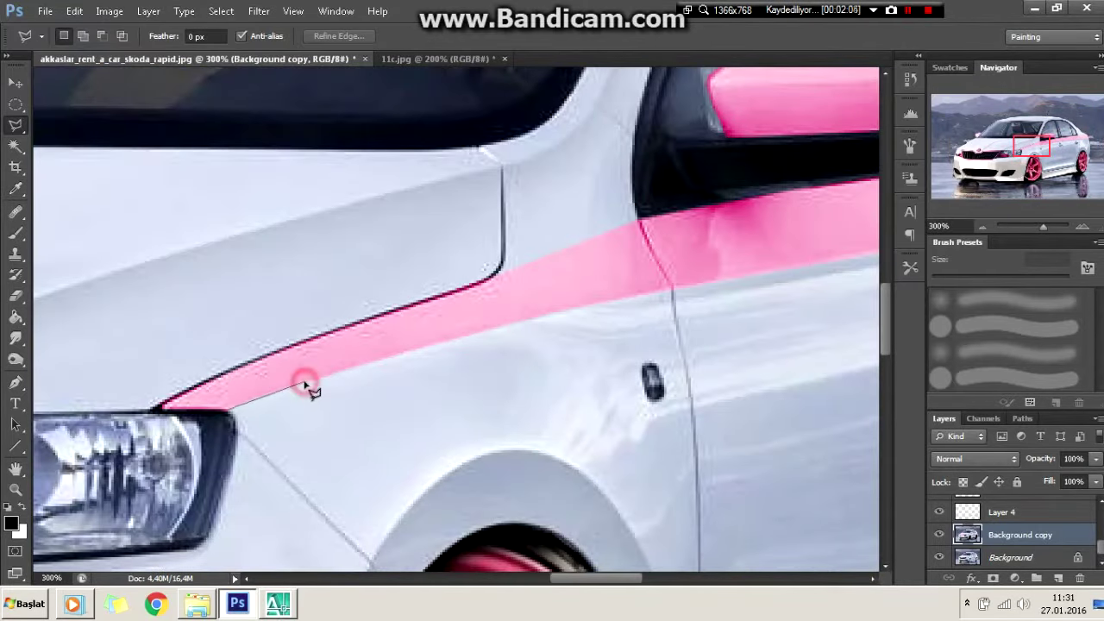
# - Draw a Pen path for the second stripe directly beneath the pink one
pyautogui.press('p')
pyautogui.hscroll(5, 742, 211)
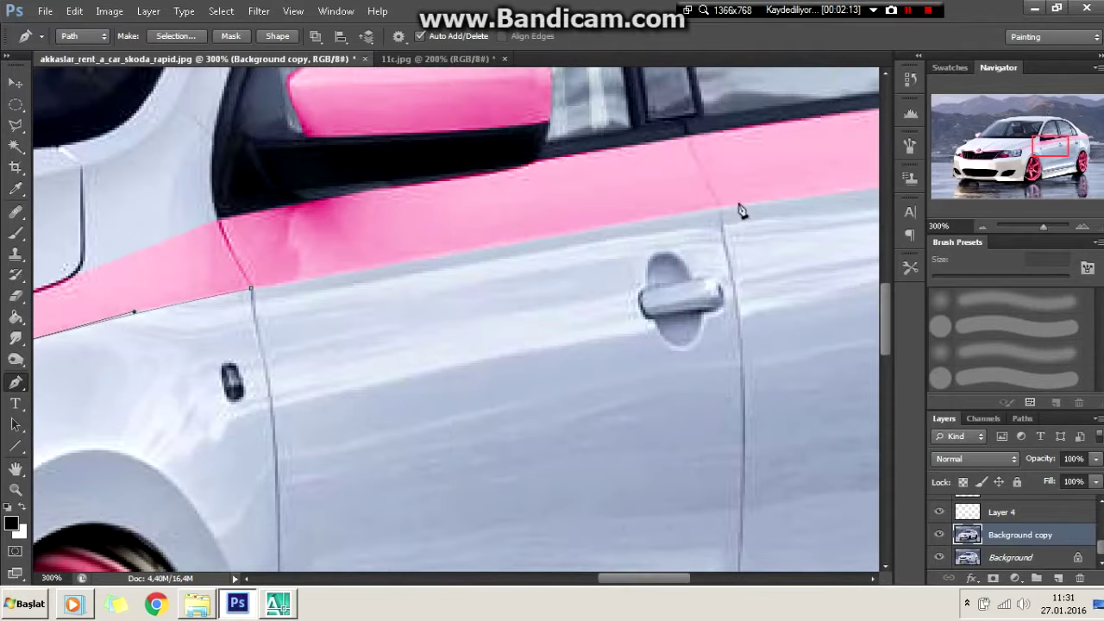
pyautogui.hscroll(5, 724, 223)
pyautogui.click(633, 165)
pyautogui.click(750, 152)
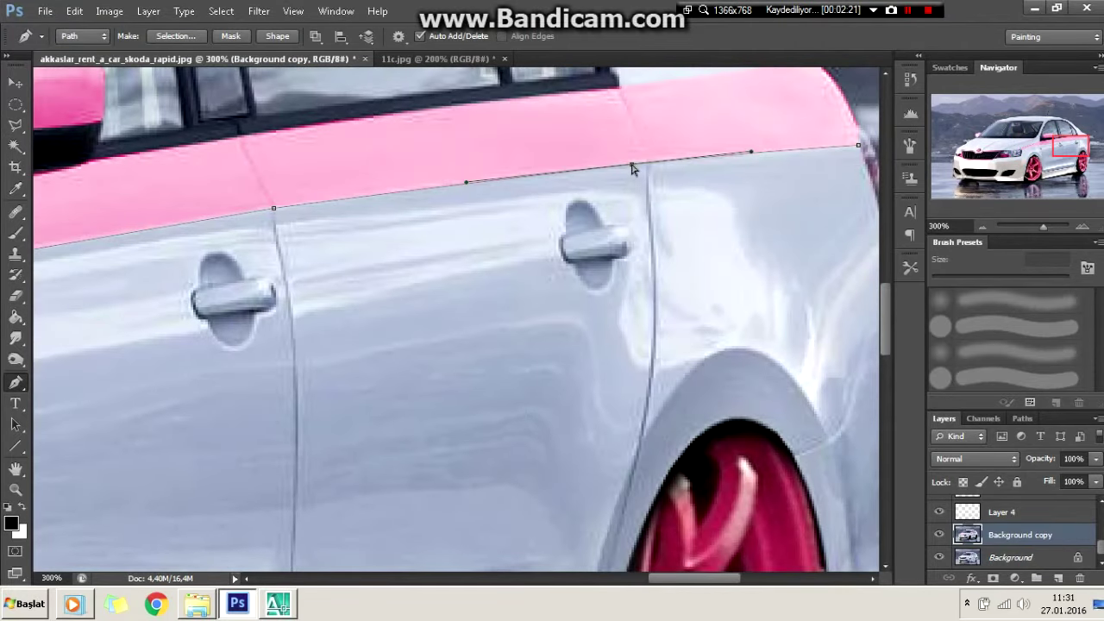
pyautogui.hscroll(1, 751, 152)
pyautogui.click(750, 144)
pyautogui.hotkey('ctrl', '-')
pyautogui.hotkey('ctrl', '-')
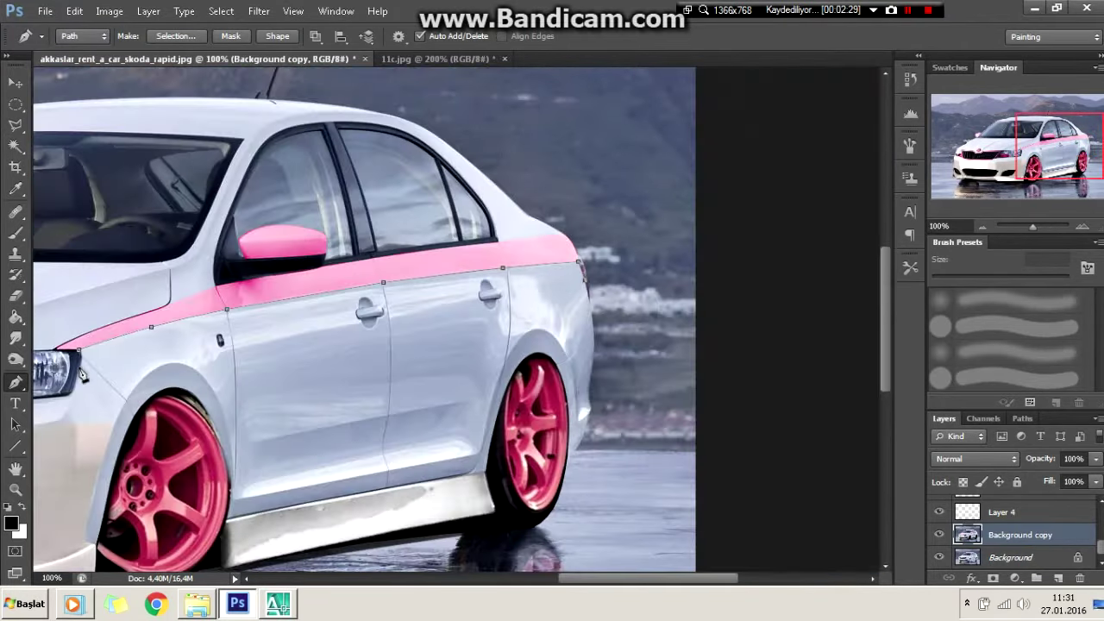
pyautogui.click(230, 326)
pyautogui.click(477, 283)
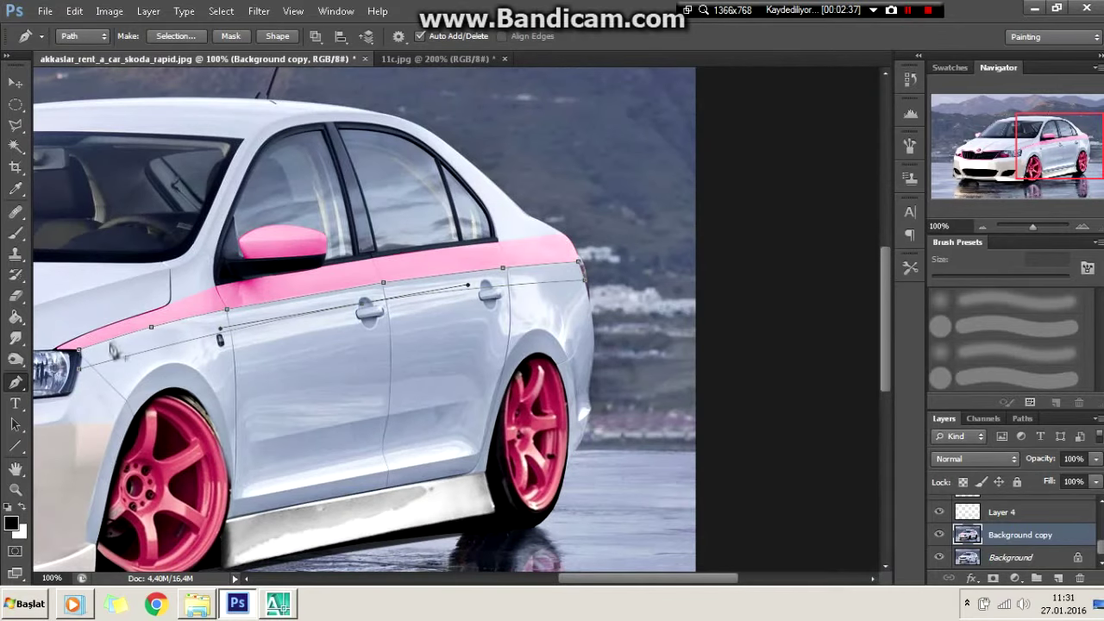
pyautogui.hotkey('ctrl', '+')
pyautogui.hotkey('ctrl', '+')
# - Turn the path into a selection, darken it to grey (brightness -94, contrast -50), and deselect
pyautogui.rightClick(485, 370)
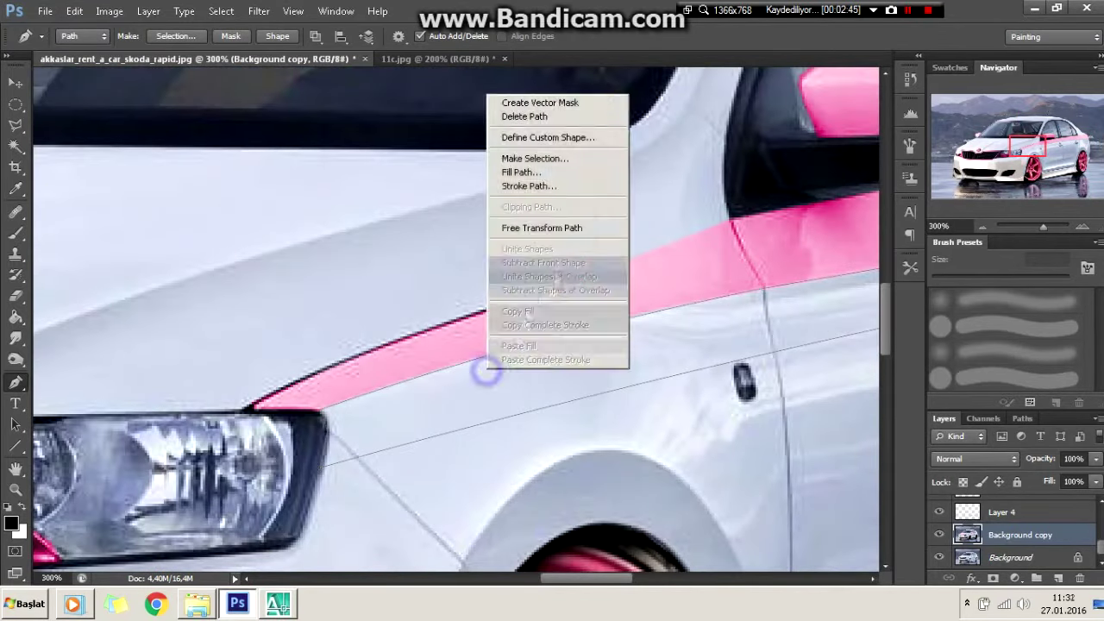
pyautogui.click(505, 155)
pyautogui.click(653, 173)
pyautogui.hotkey('ctrl', '0')
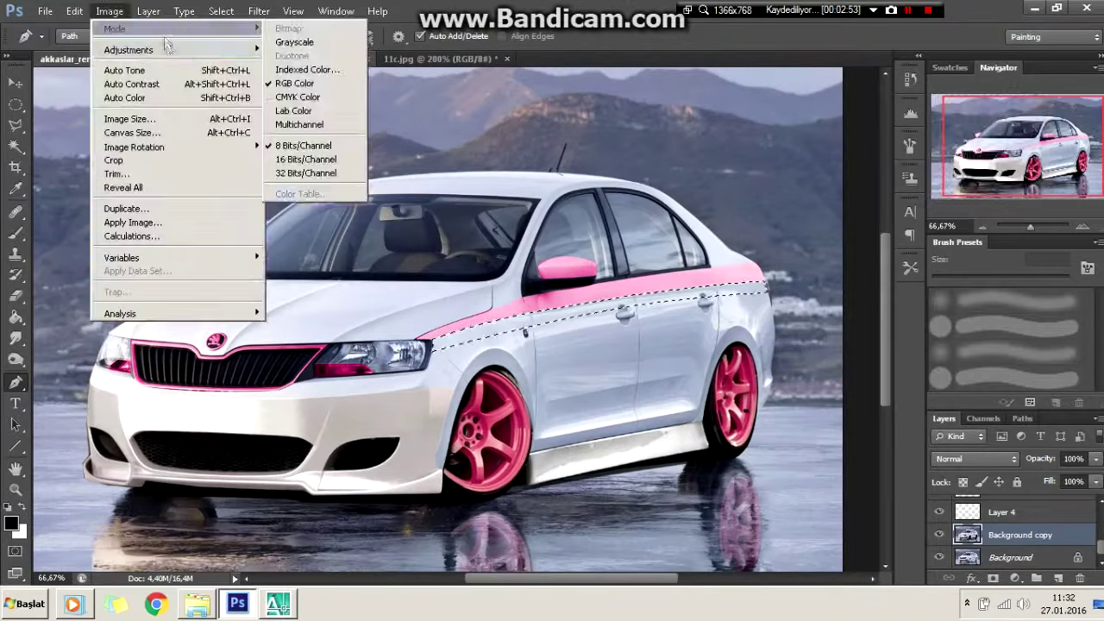
pyautogui.moveTo(875, 164); pyautogui.dragTo(795, 164)
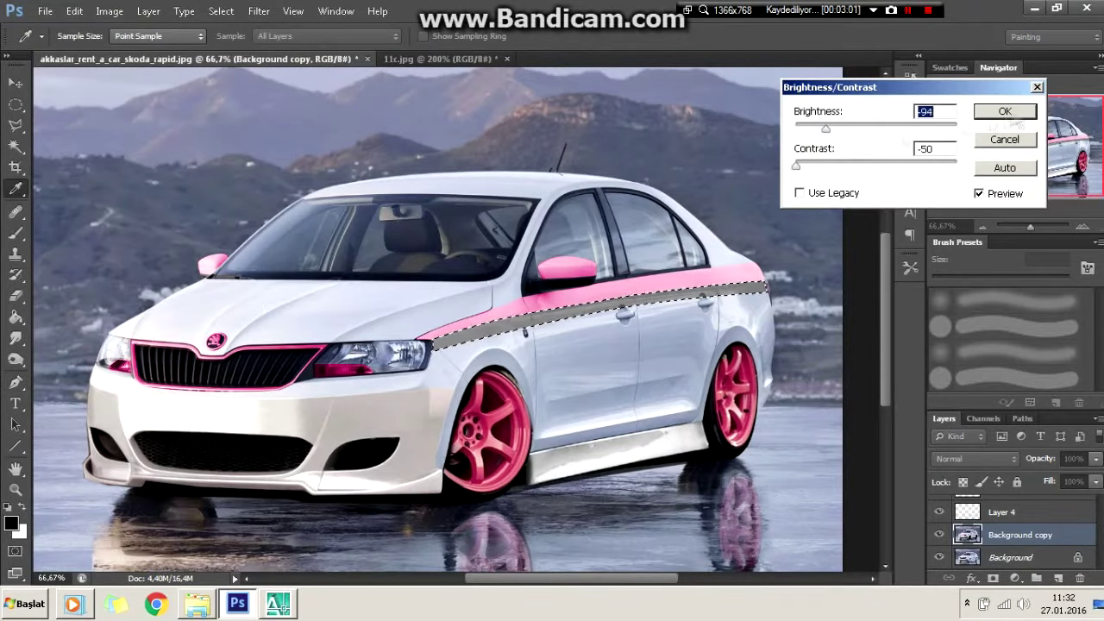
pyautogui.press('Return')
pyautogui.hotkey('ctrl', 'd')
# - Erase the grey stripe off the front and rear door handles
pyautogui.press('l')
pyautogui.hotkey('ctrl', '+')
pyautogui.hotkey('ctrl', '+')
pyautogui.hscroll(10, 665, 517)
pyautogui.hscroll(-2, 665, 518)
pyautogui.hotkey('ctrl', '+')
pyautogui.press('e')
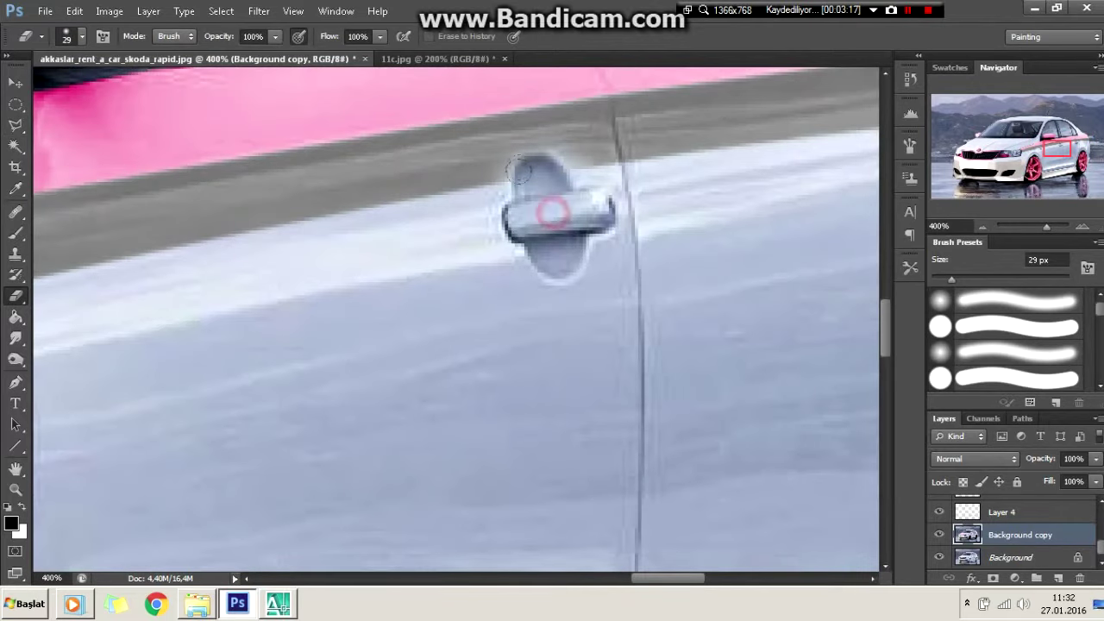
pyautogui.hscroll(5, 552, 213)
pyautogui.click(82, 36)
pyautogui.moveTo(44, 93); pyautogui.dragTo(39, 93)
pyautogui.press('Return')
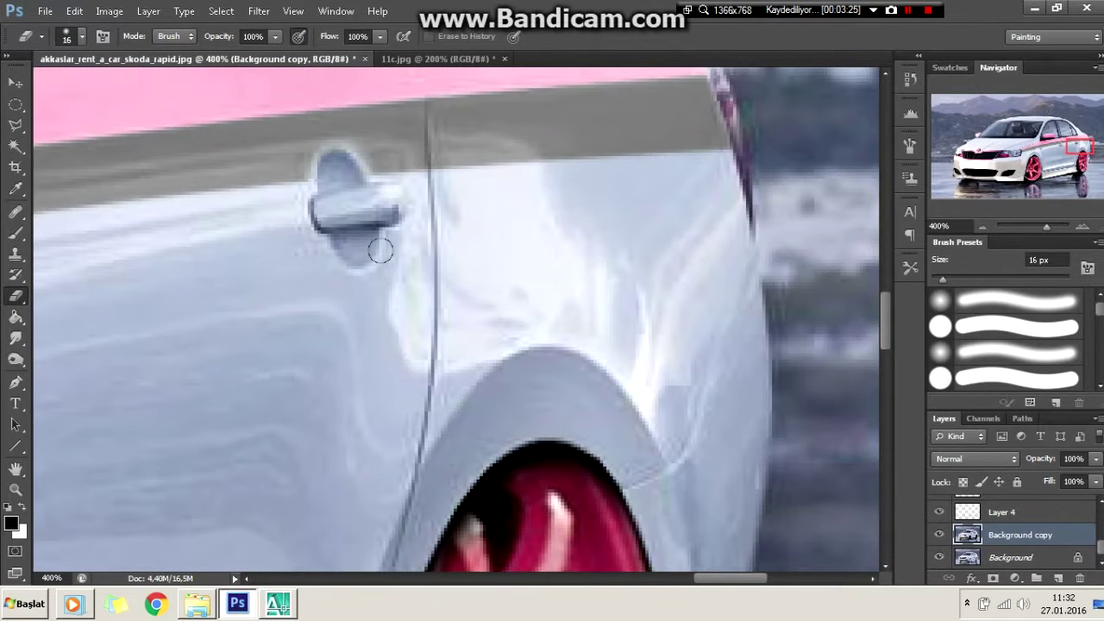
pyautogui.hotkey('ctrl', '-')
pyautogui.hotkey('ctrl', '-')
pyautogui.hotkey('ctrl', '-')
pyautogui.hotkey('ctrl', '-')
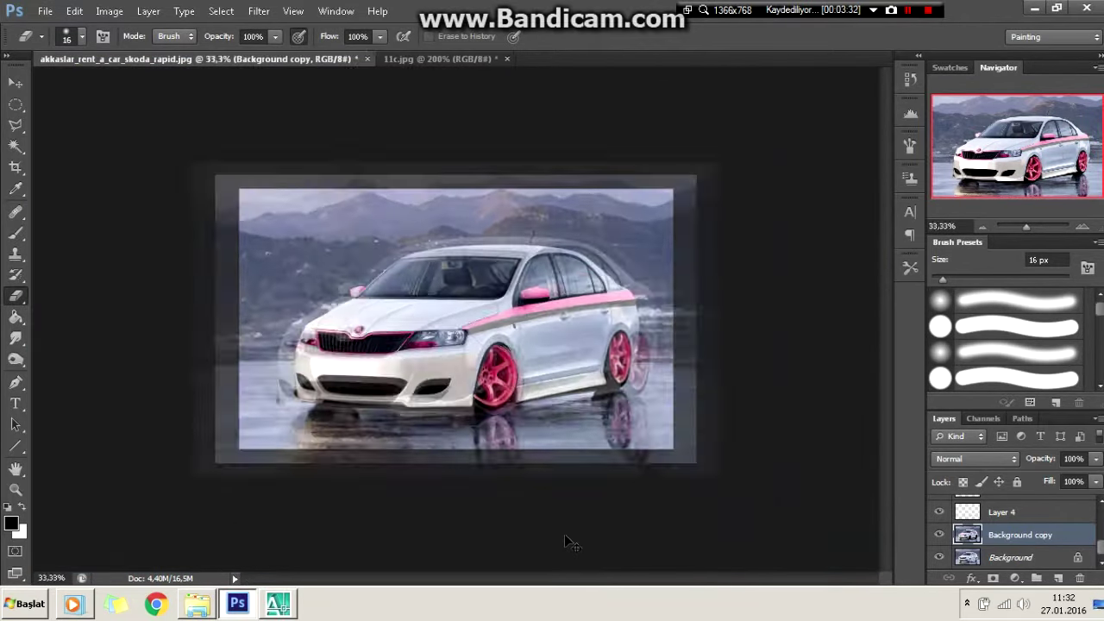